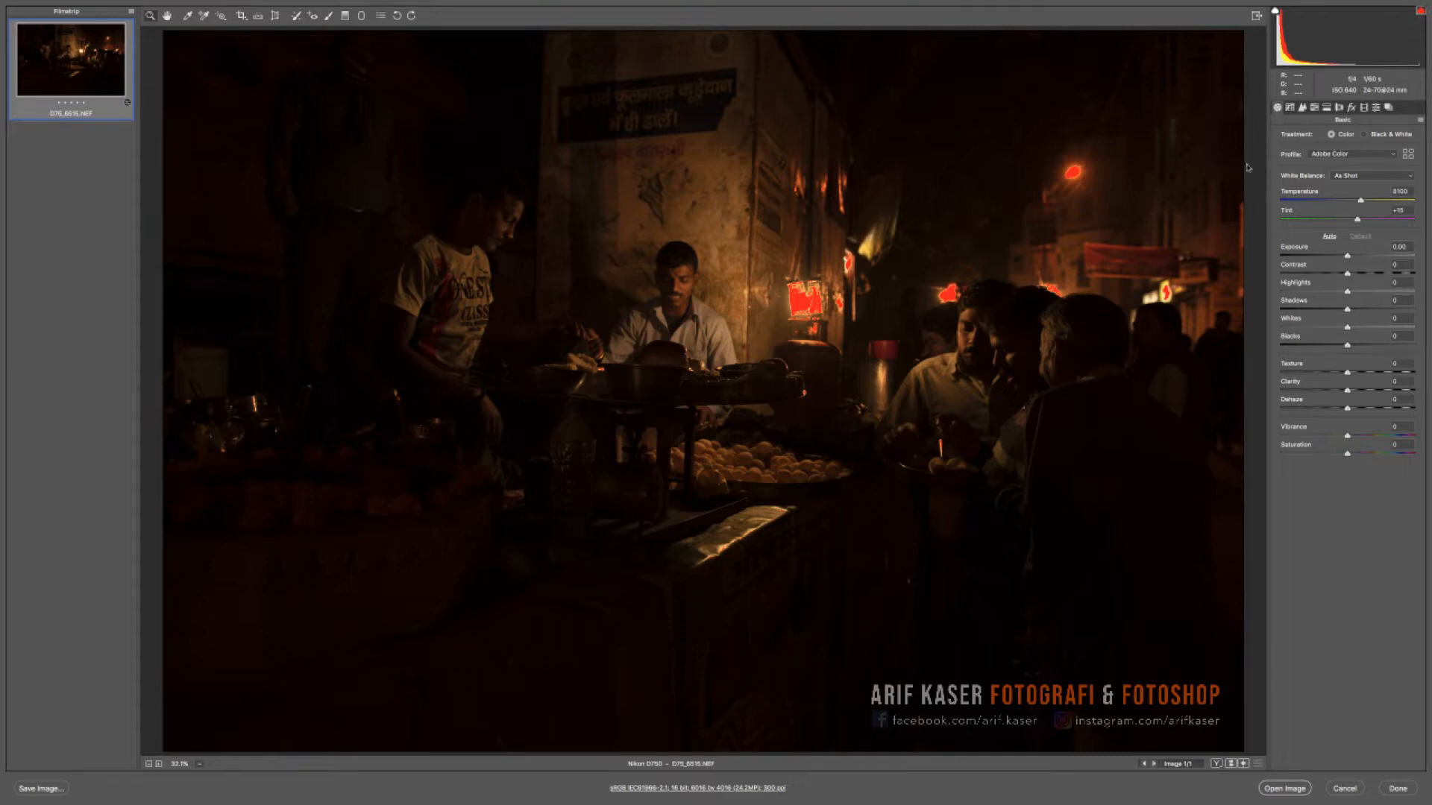
- Turn on chromatic aberration removal and lens profile corrections for the photo
{"action": "left_click", "coordinate": [1338, 108]}
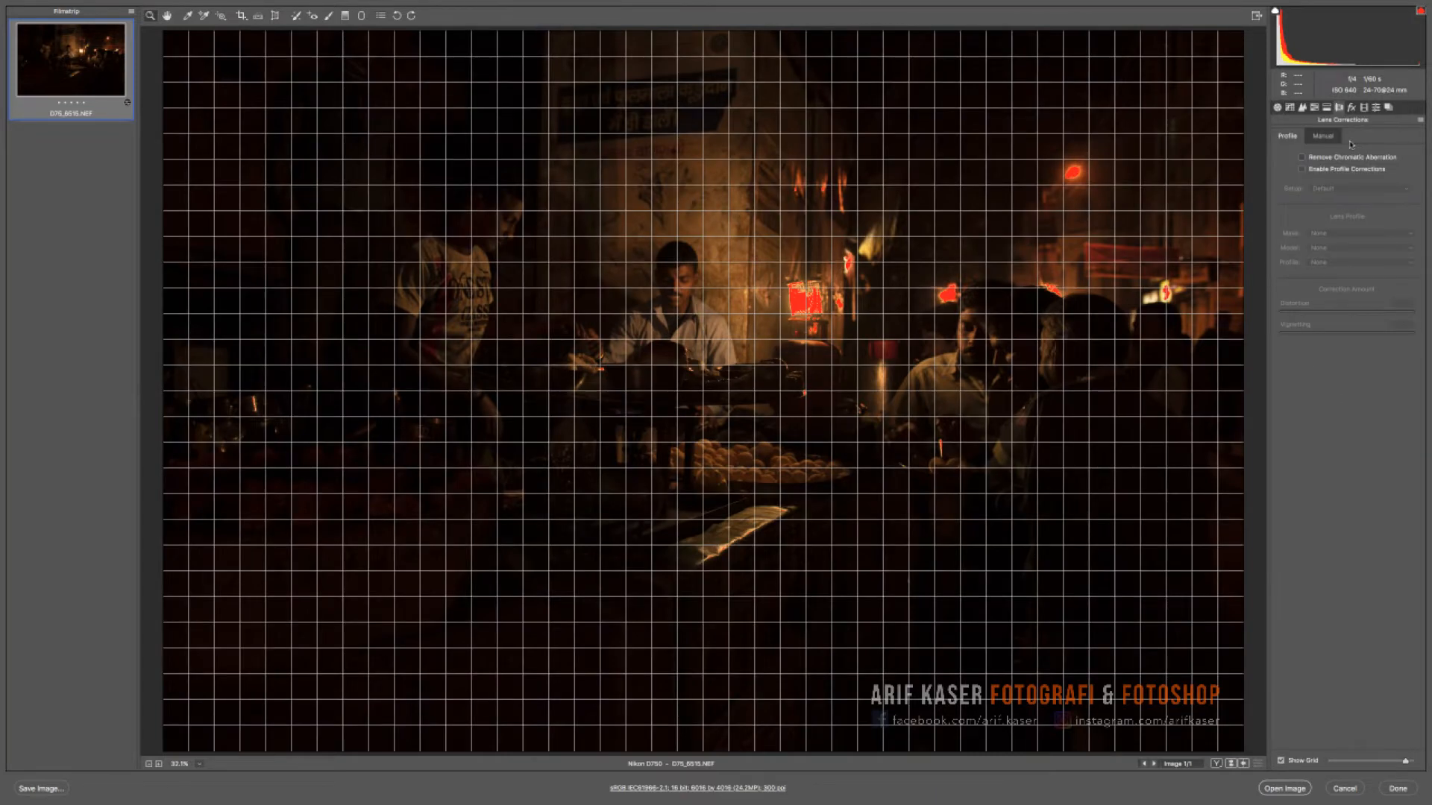
{"action": "left_click", "coordinate": [1310, 160]}
{"action": "left_click", "coordinate": [1316, 170]}
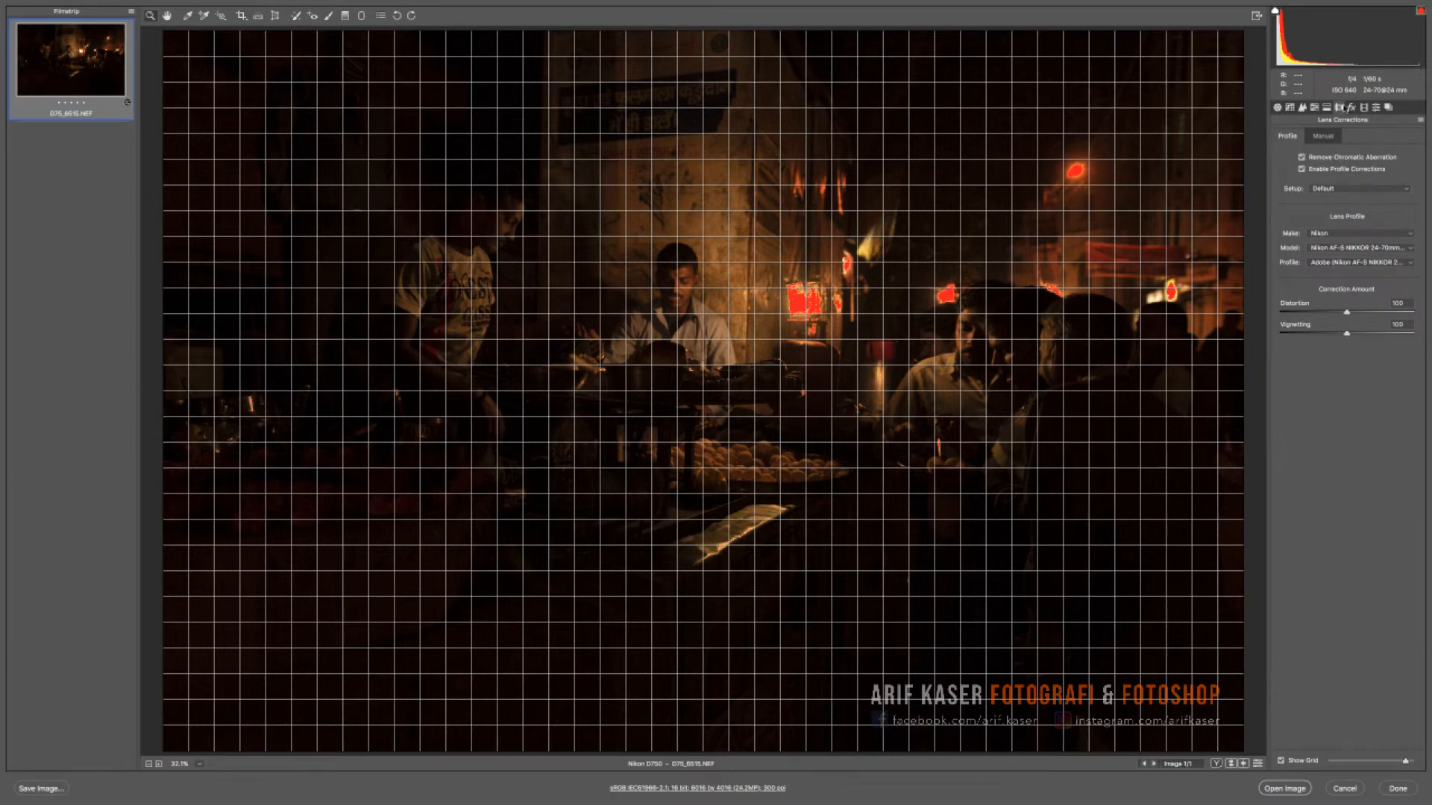
- Raise the photo's Exposure to +2.30 in the basic adjustments
{"action": "left_click", "coordinate": [1277, 109]}
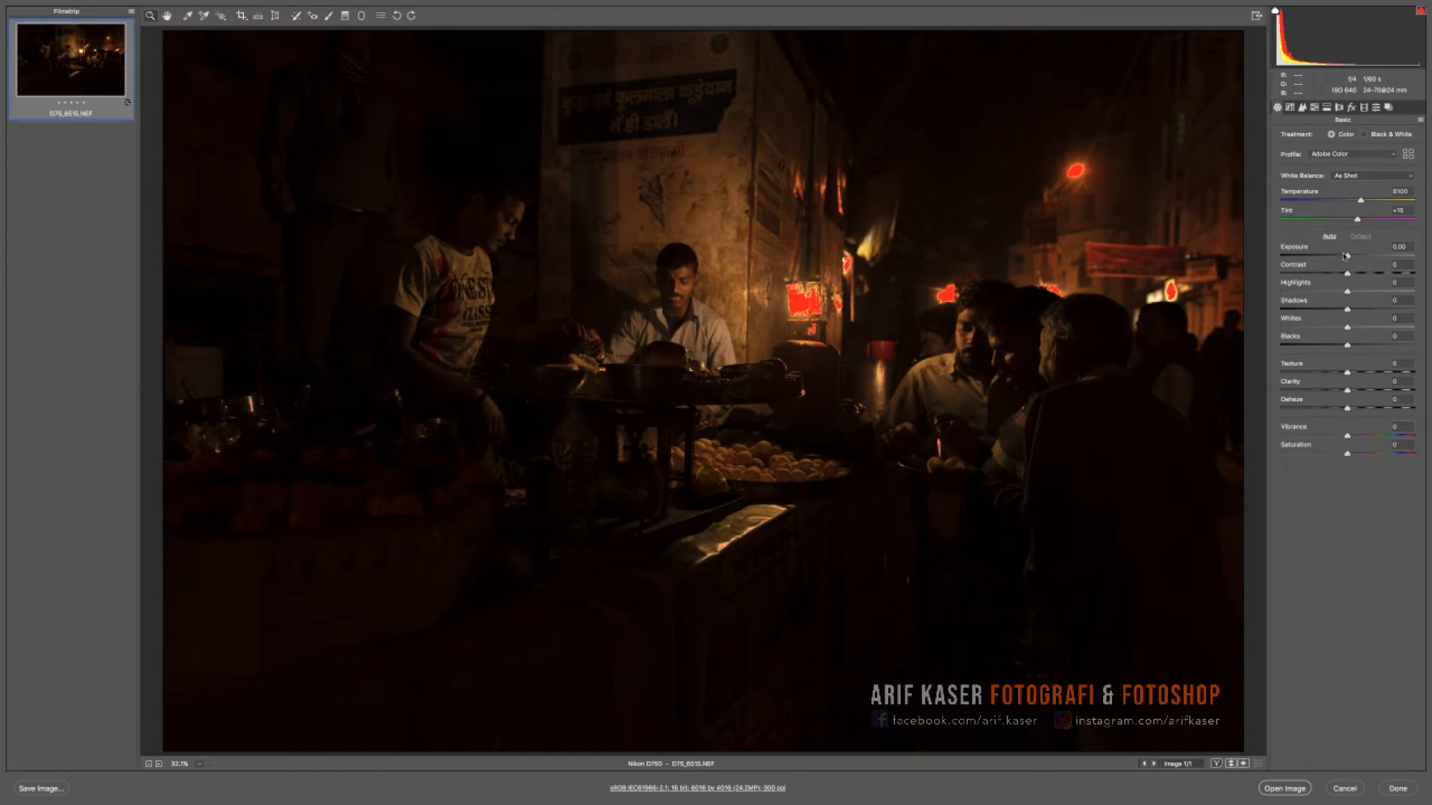
{"action": "left_click_drag", "start_coordinate": [1347, 257], "coordinate": [1360, 256]}
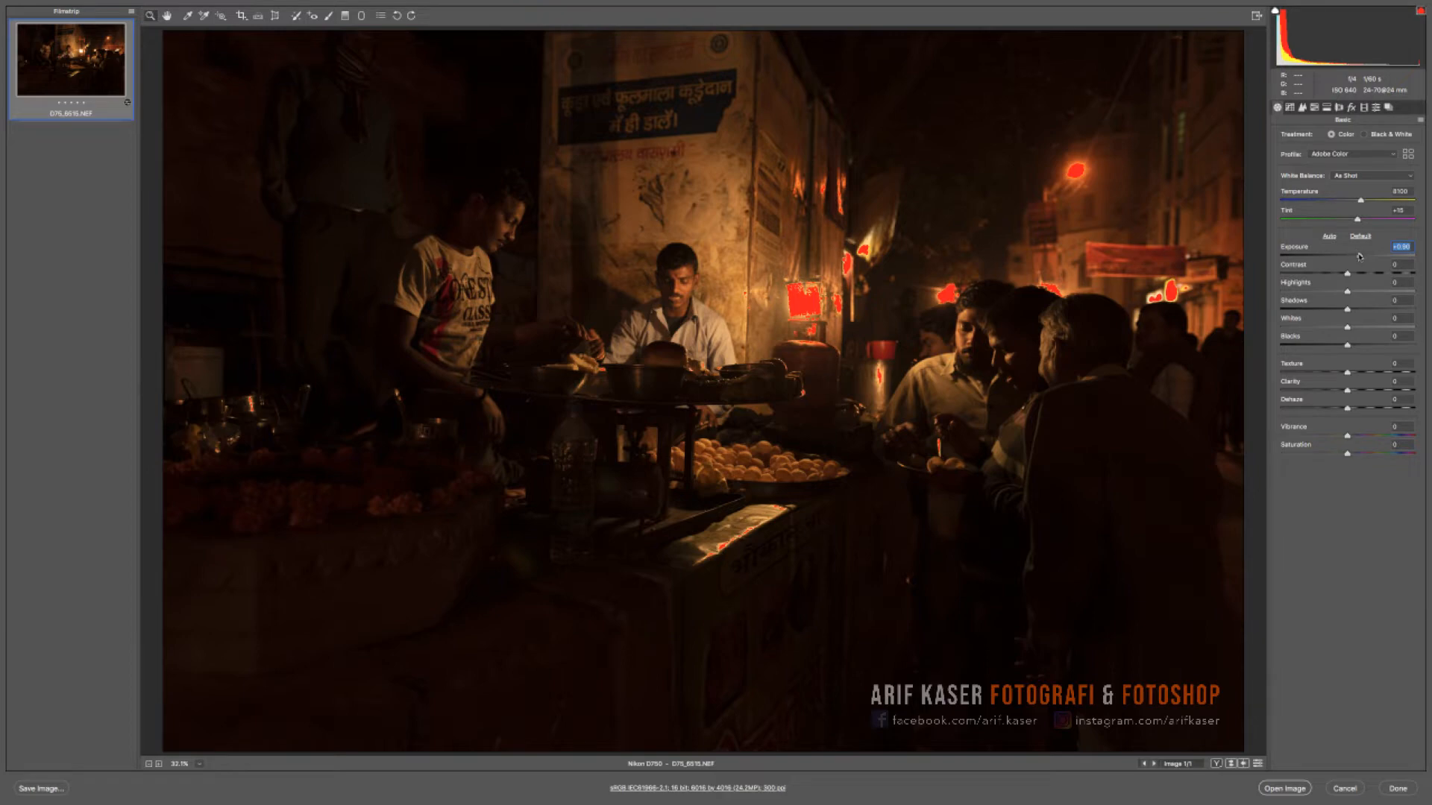
{"action": "key", "text": "alt"}
{"action": "left_click_drag", "start_coordinate": [1360, 258], "coordinate": [1374, 259]}
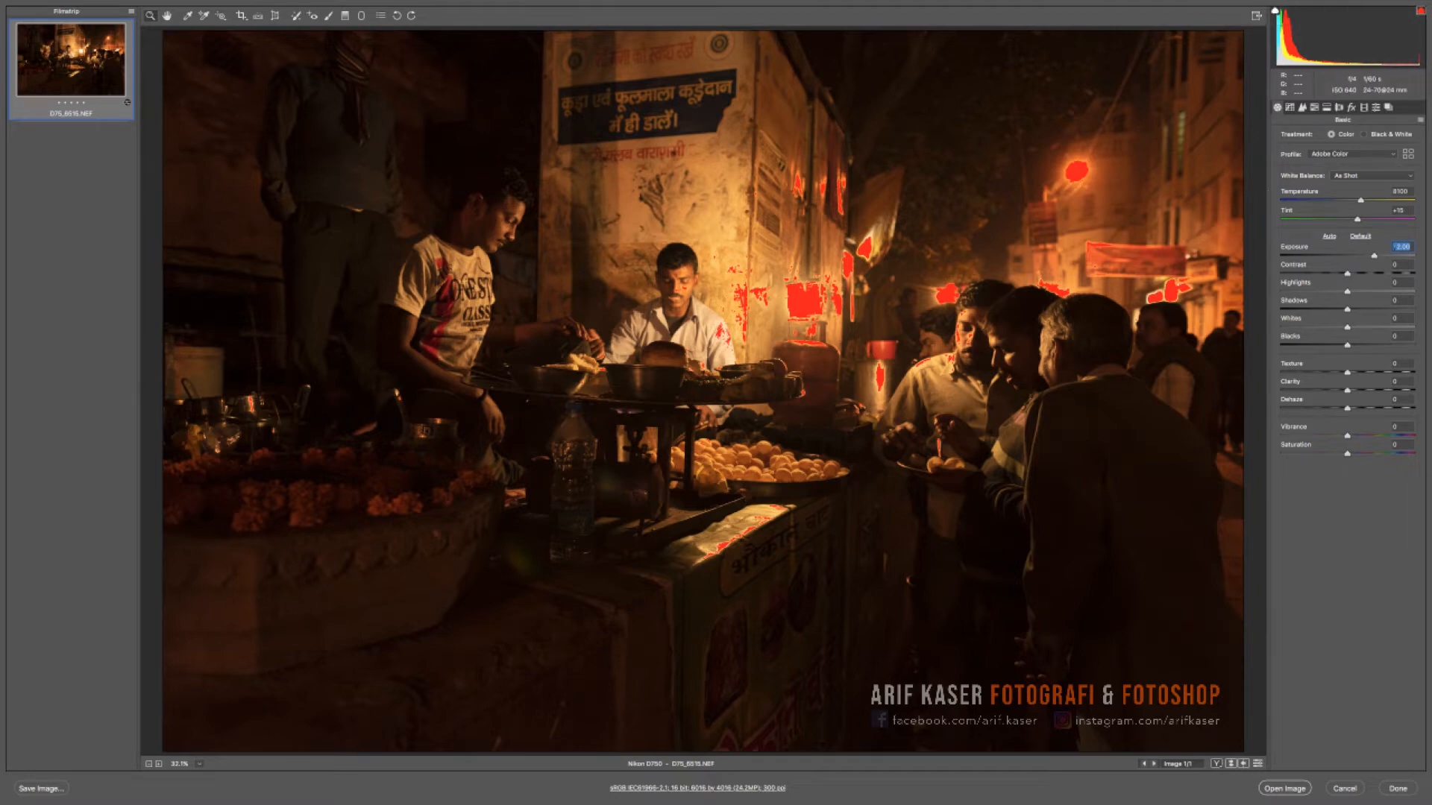
{"action": "left_click_drag", "start_coordinate": [1374, 255], "coordinate": [1377, 255]}
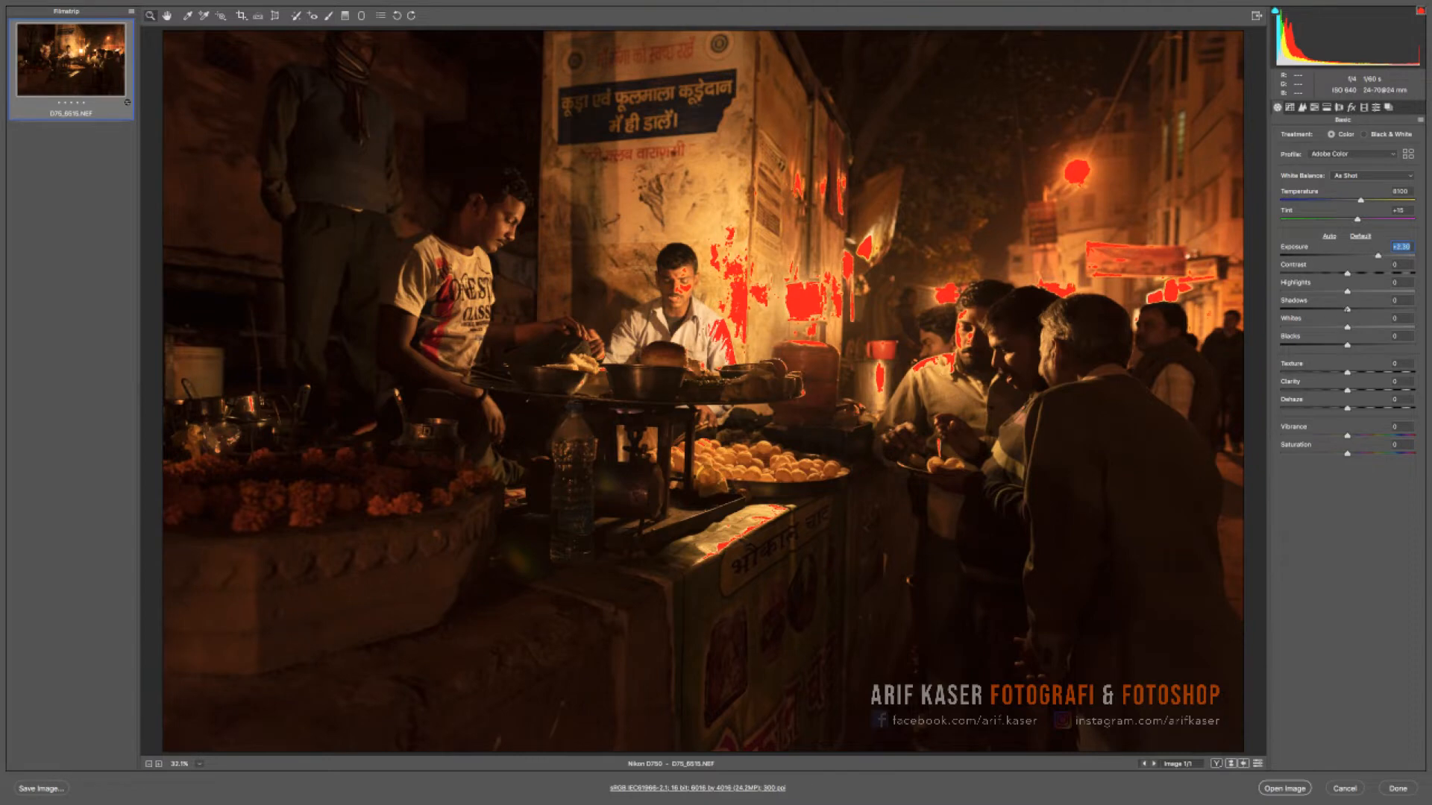
- Reduce Highlights to -79 and Whites to -12, and raise Exposure to +2.65
{"action": "left_click_drag", "start_coordinate": [1346, 292], "coordinate": [1294, 292]}
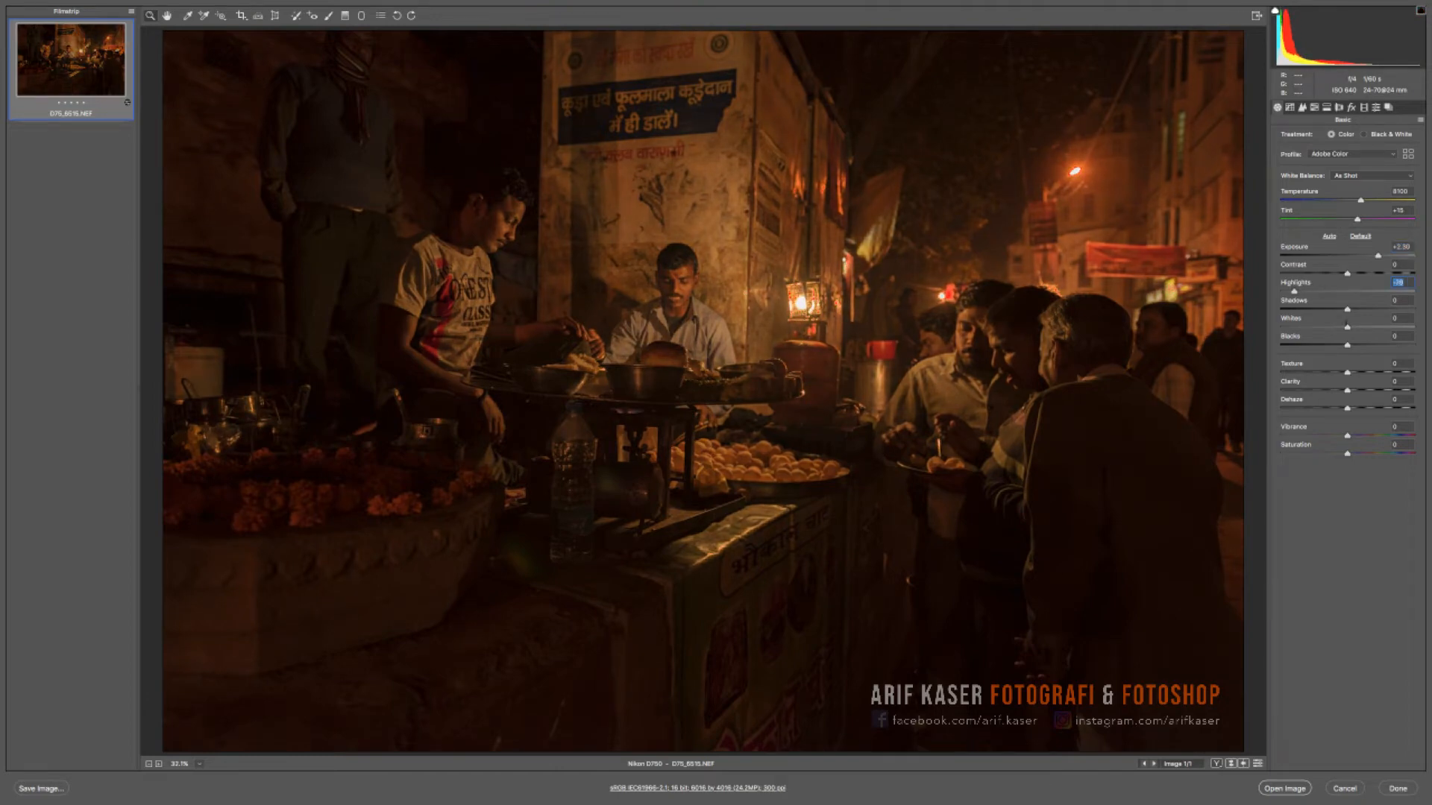
{"action": "left_click_drag", "start_coordinate": [1346, 327], "coordinate": [1338, 327]}
{"action": "left_click_drag", "start_coordinate": [1378, 256], "coordinate": [1382, 256]}
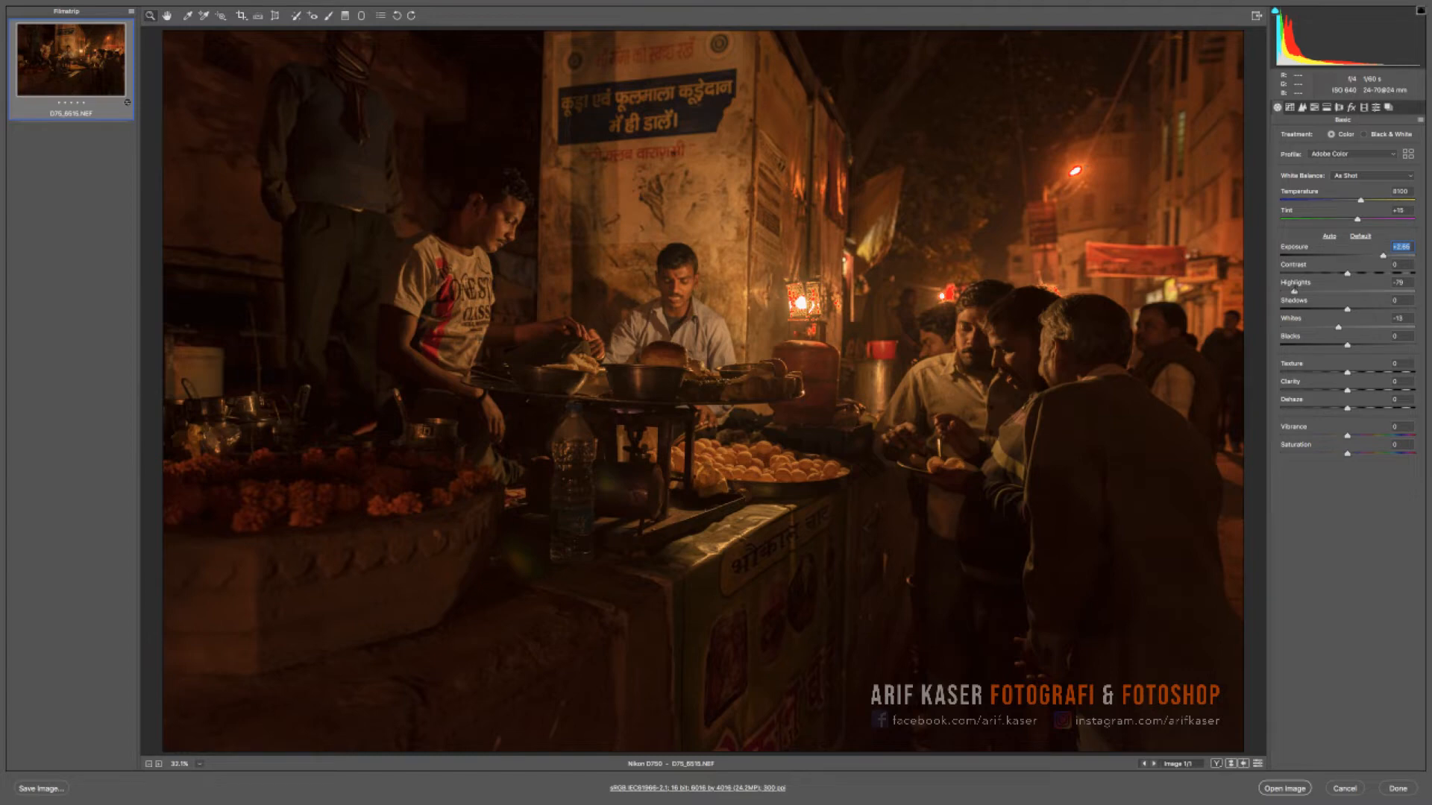
- Lower Highlights to -86 and lift Shadows to +58
{"action": "left_click_drag", "start_coordinate": [1294, 291], "coordinate": [1370, 308]}
{"action": "left_click_drag", "start_coordinate": [1370, 308], "coordinate": [1372, 308]}
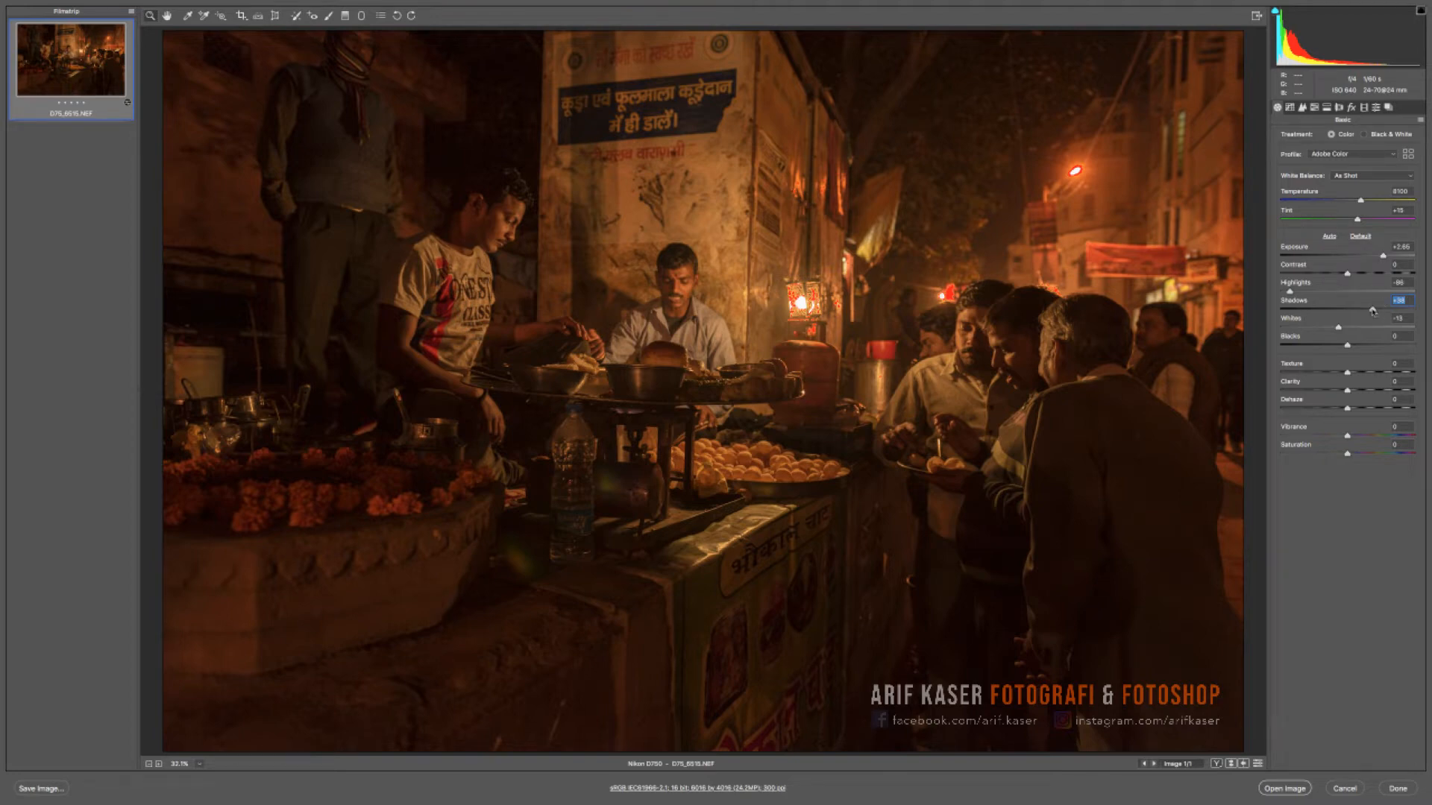
{"action": "left_click_drag", "start_coordinate": [1373, 310], "coordinate": [1385, 309]}
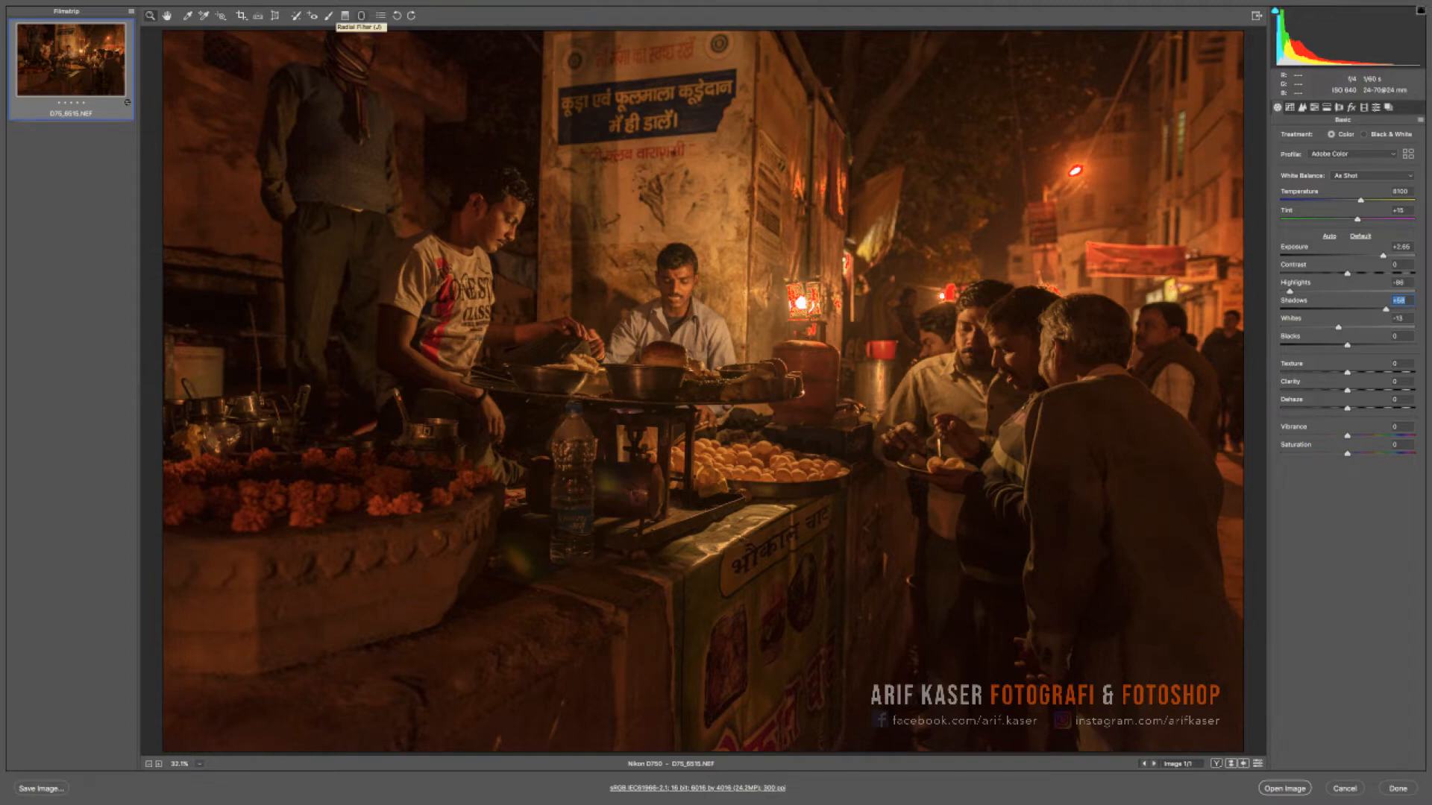
- Add a Radial Filter around the glowing lantern with Exposure -0.20 and Highlights -20
{"action": "left_click", "coordinate": [361, 15]}
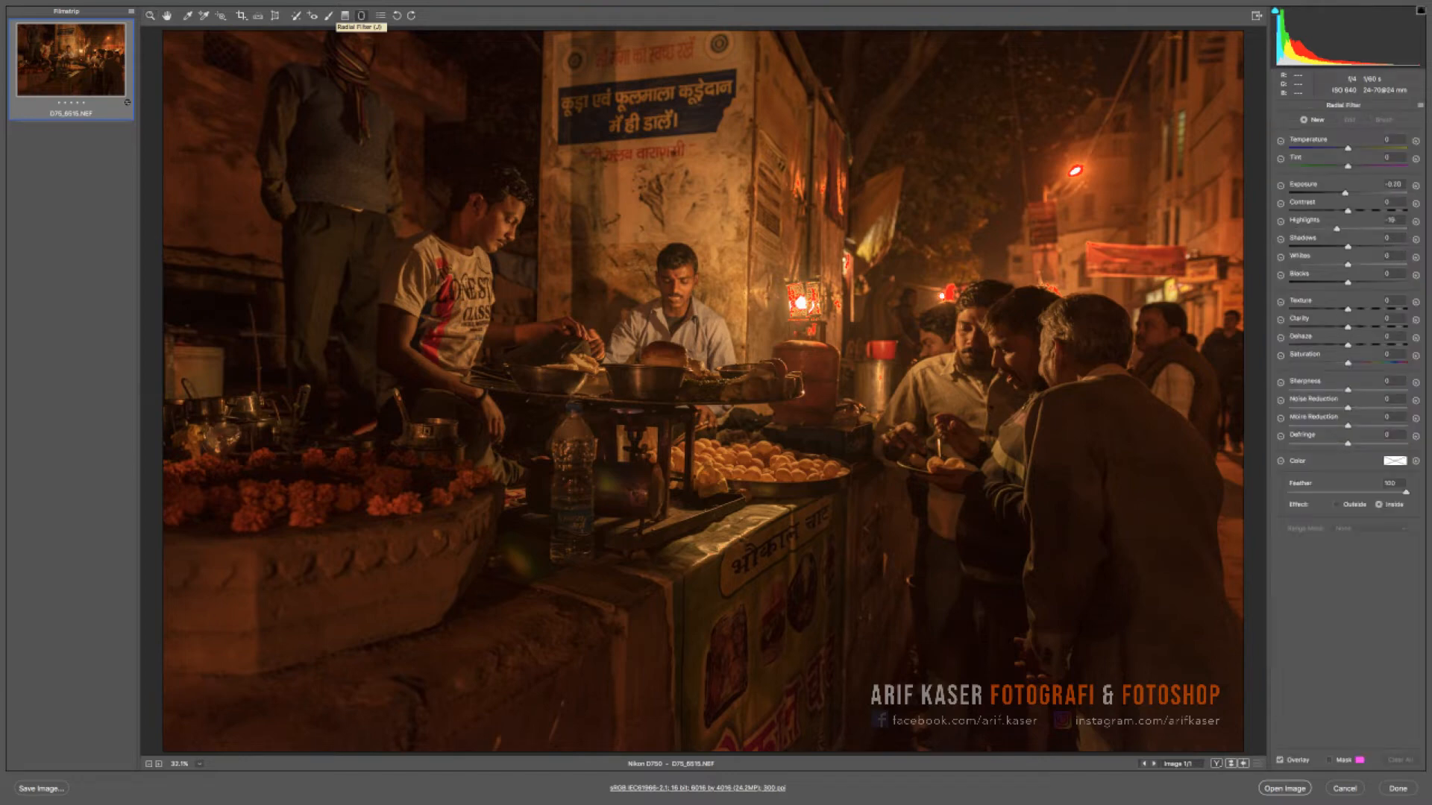
{"action": "left_click", "coordinate": [1415, 186]}
{"action": "left_click_drag", "start_coordinate": [1354, 192], "coordinate": [1335, 229]}
{"action": "left_click_drag", "start_coordinate": [800, 302], "coordinate": [855, 367]}
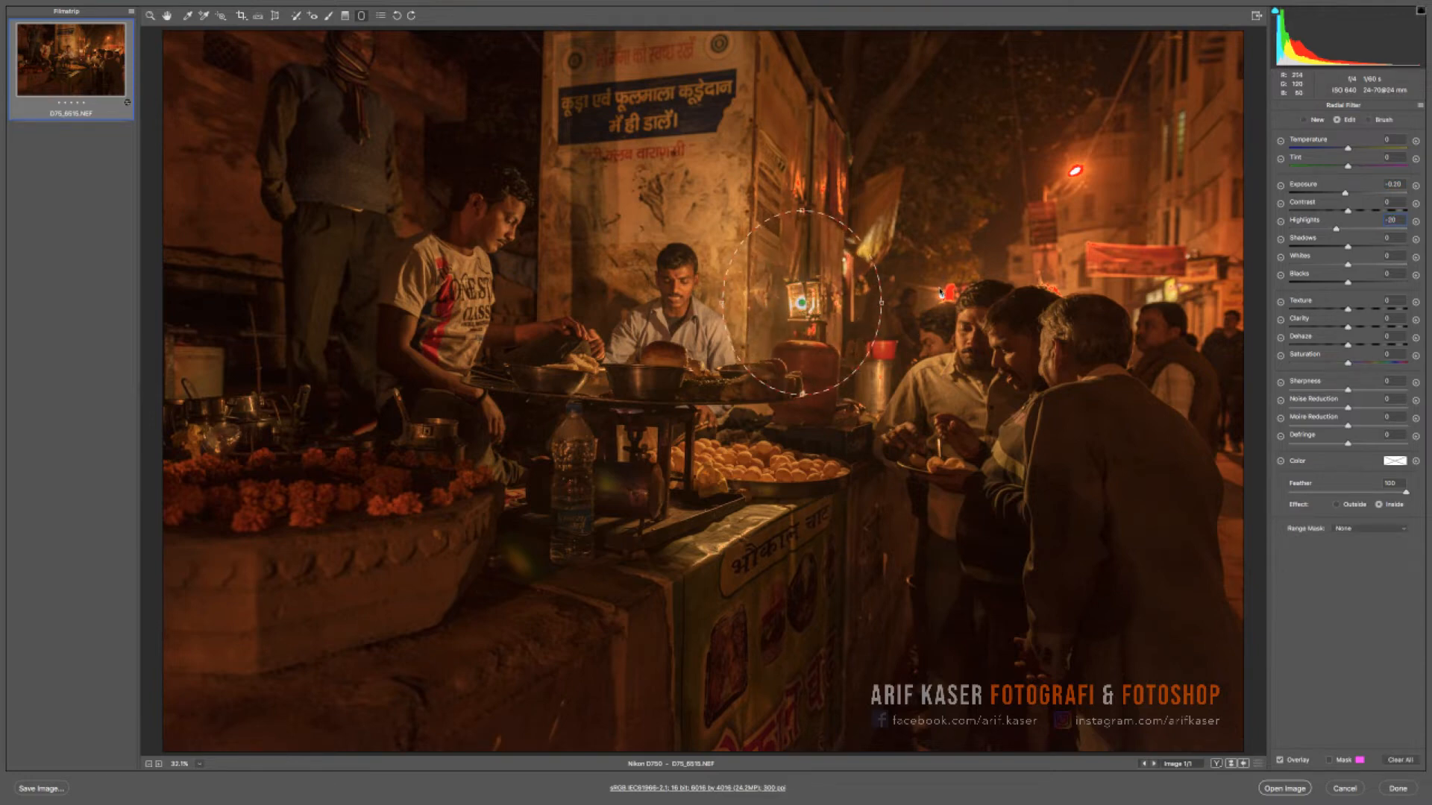
- Add radial filters over the distant light, the street lamp and the area above the customers' heads, plus a second one at the lantern
{"action": "left_click_drag", "start_coordinate": [938, 287], "coordinate": [959, 312]}
{"action": "left_click_drag", "start_coordinate": [1074, 171], "coordinate": [1110, 213]}
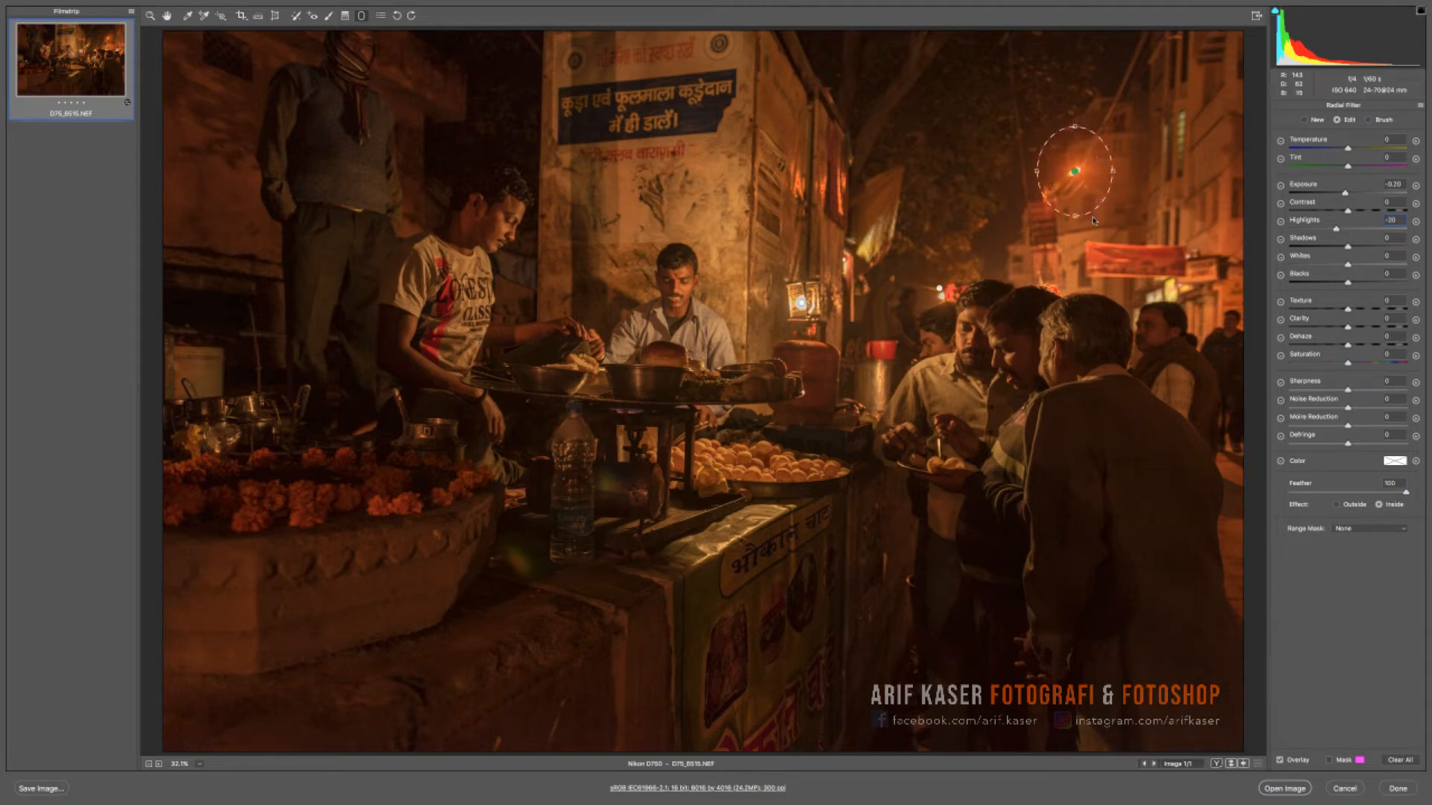
{"action": "left_click", "coordinate": [938, 288]}
{"action": "mouse_move", "coordinate": [1049, 267]}
{"action": "left_mouse_down"}
{"action": "mouse_move", "coordinate": [1075, 298]}
{"action": "mouse_move", "coordinate": [1070, 283]}
{"action": "left_mouse_up"}
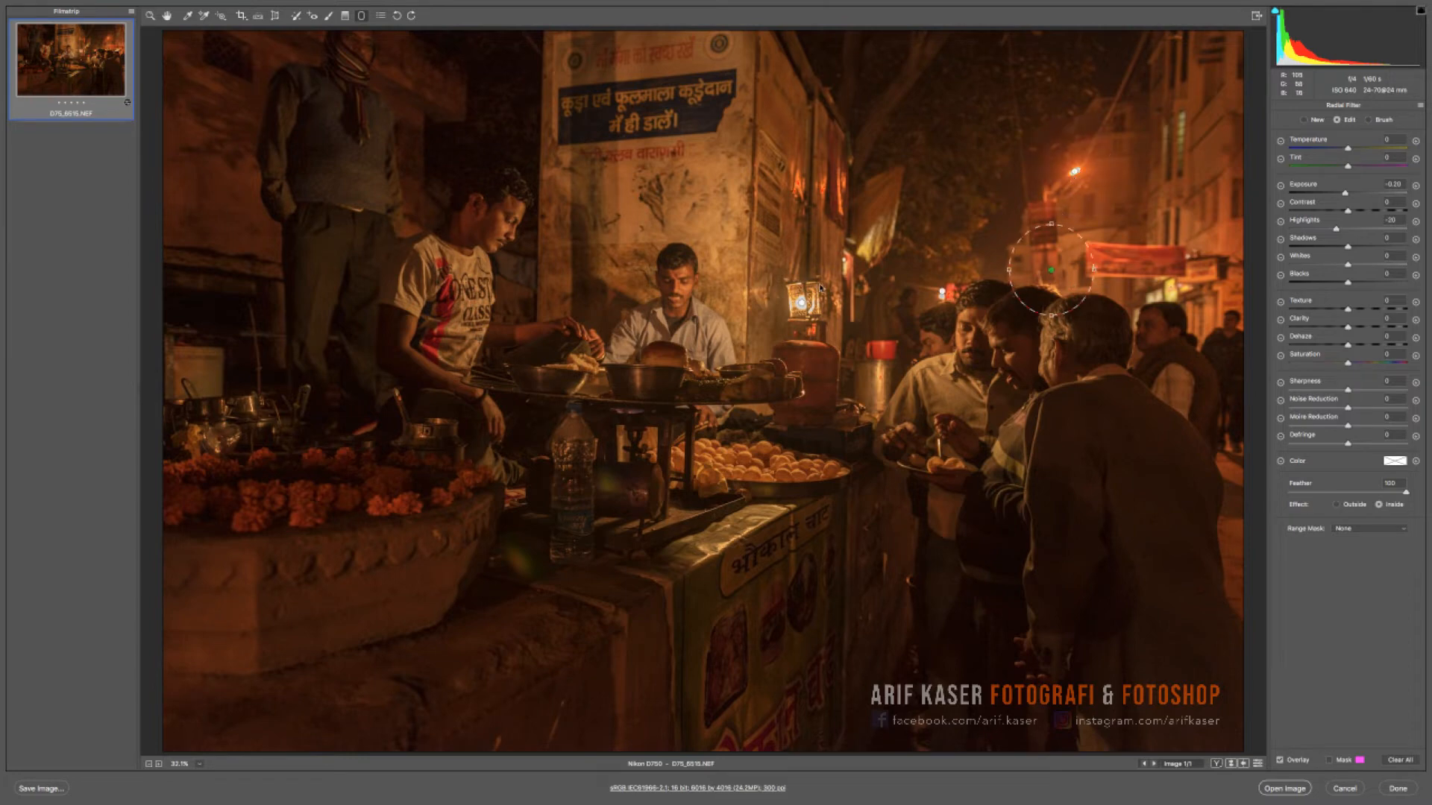
{"action": "left_click_drag", "start_coordinate": [826, 292], "coordinate": [870, 349]}
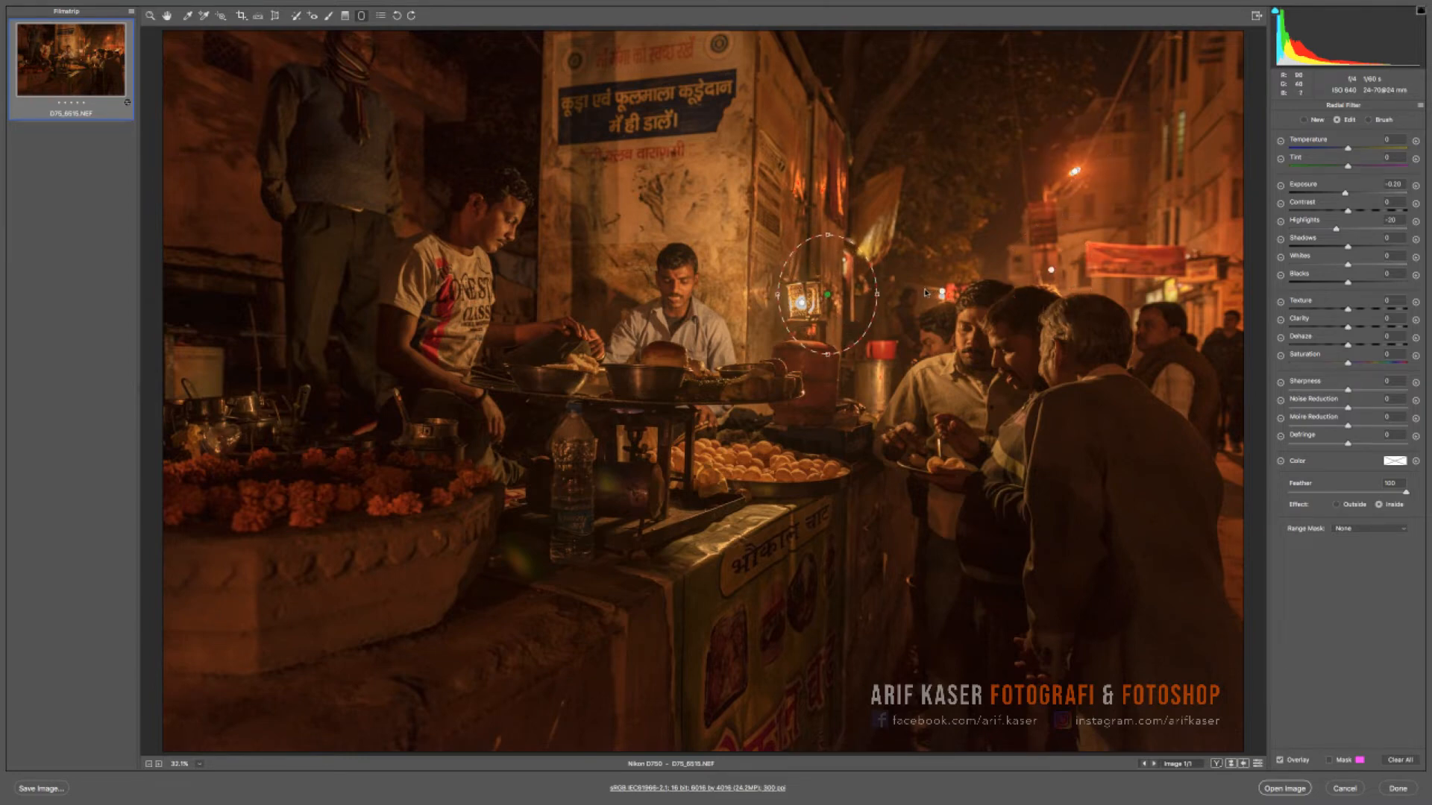
- Undo the last filter change, and lower the Highlights of the radial filter over the distant light beside the customers
{"action": "left_click", "coordinate": [941, 293]}
{"action": "left_click", "coordinate": [1075, 172]}
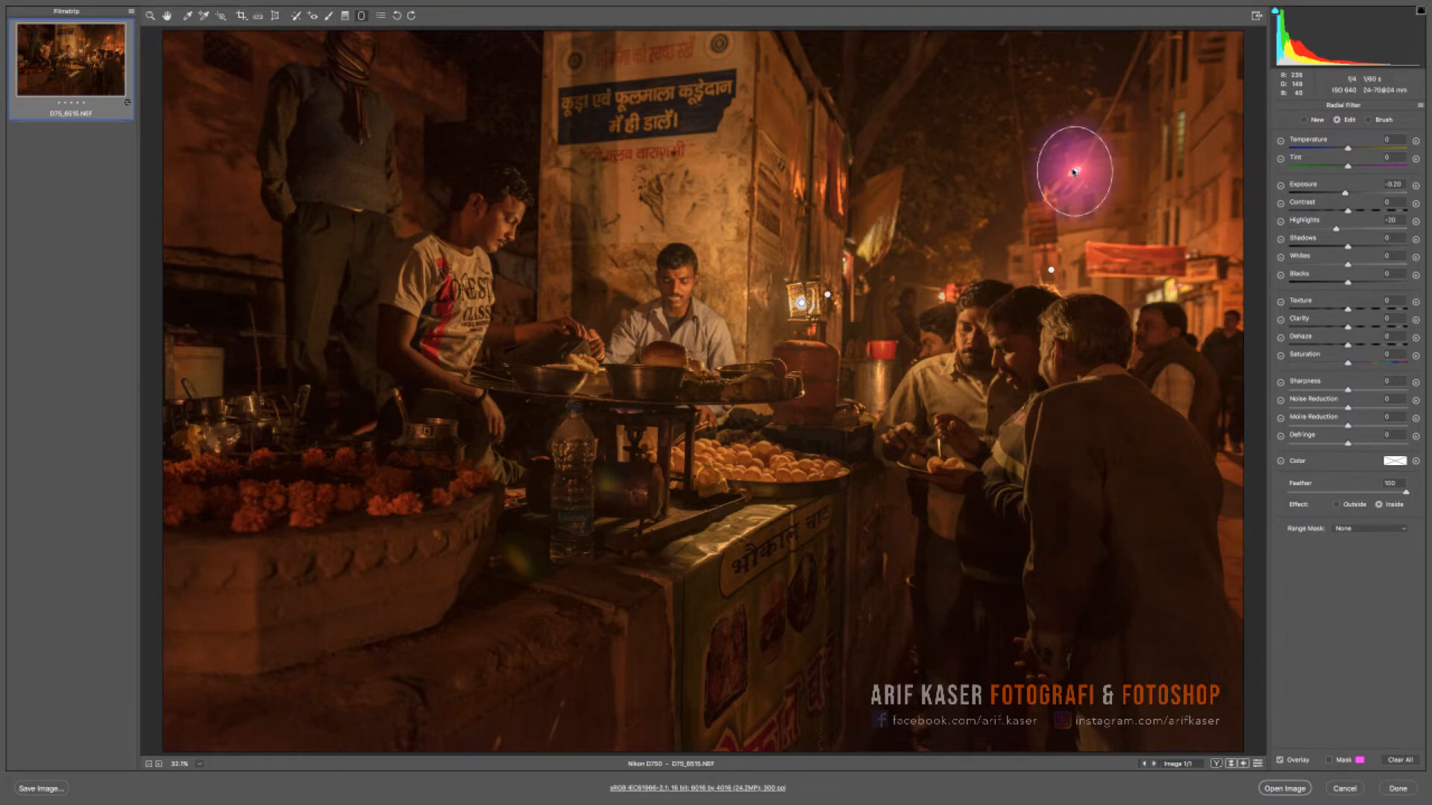
{"action": "key", "text": "ctrl+z"}
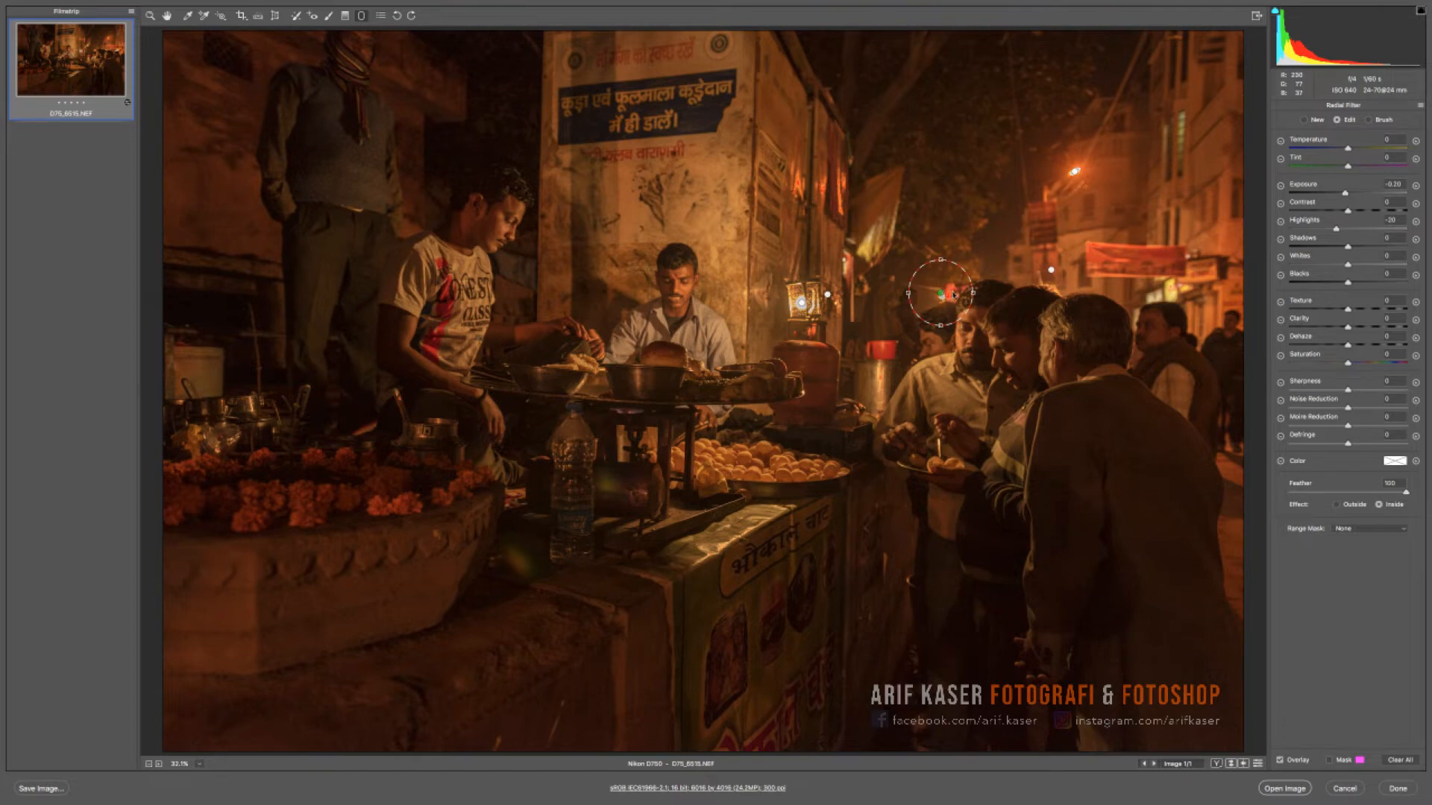
{"action": "left_click_drag", "start_coordinate": [953, 294], "coordinate": [954, 296]}
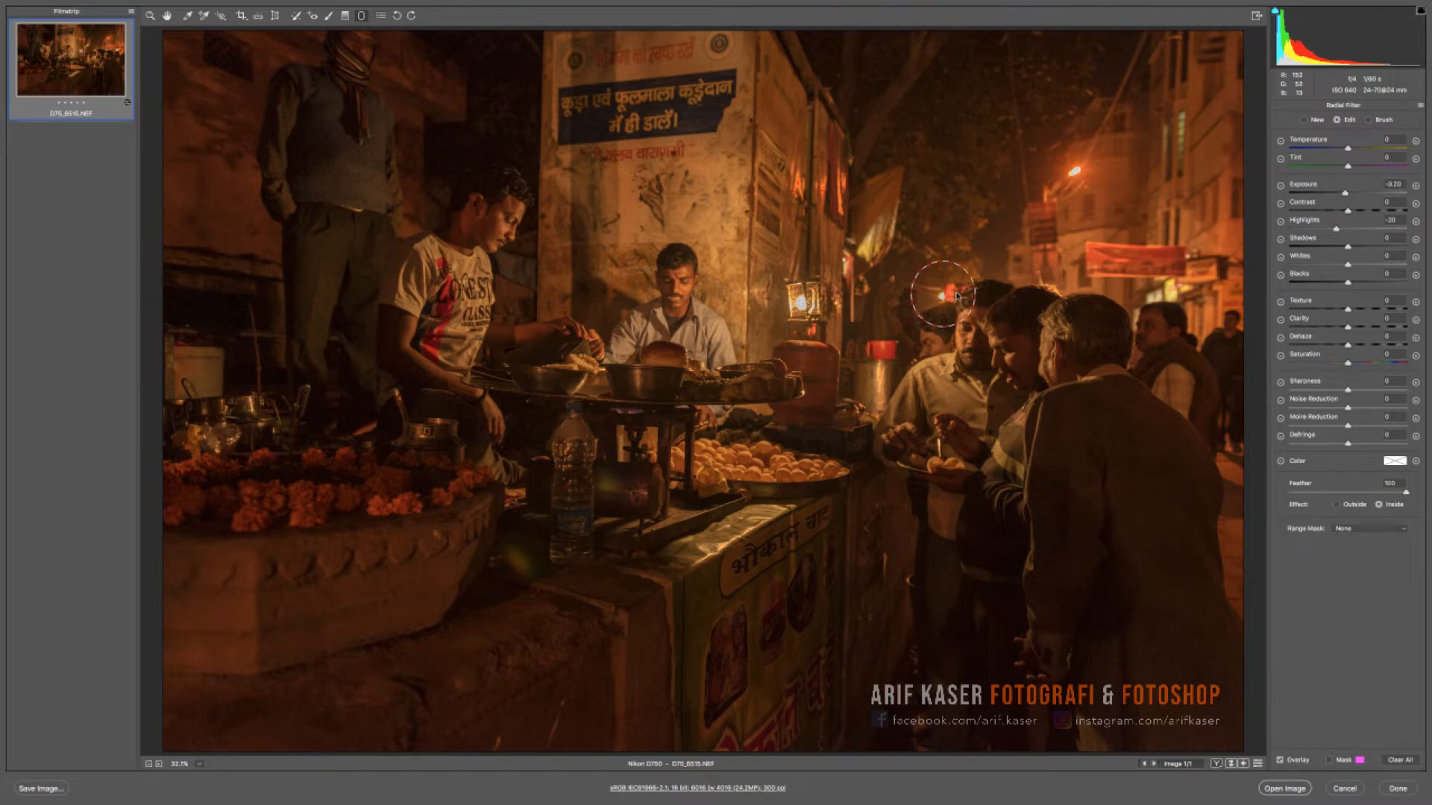
{"action": "left_click_drag", "start_coordinate": [1335, 228], "coordinate": [1320, 230]}
{"action": "left_click", "coordinate": [1053, 270]}
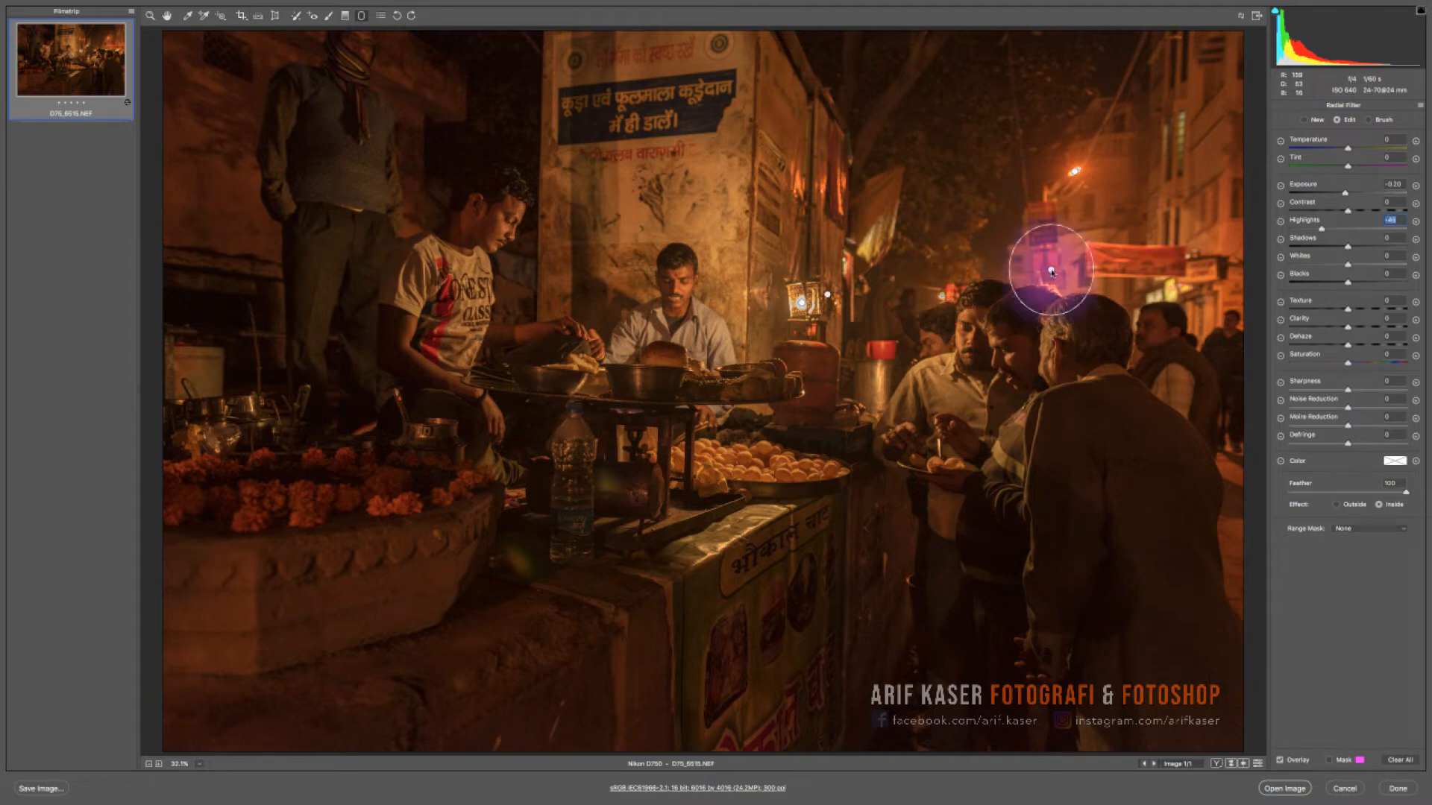
- Set the street lamp filter's Highlights to -35 and Whites to -1, and add a radial filter at the red banner's far end
{"action": "left_click", "coordinate": [1075, 171]}
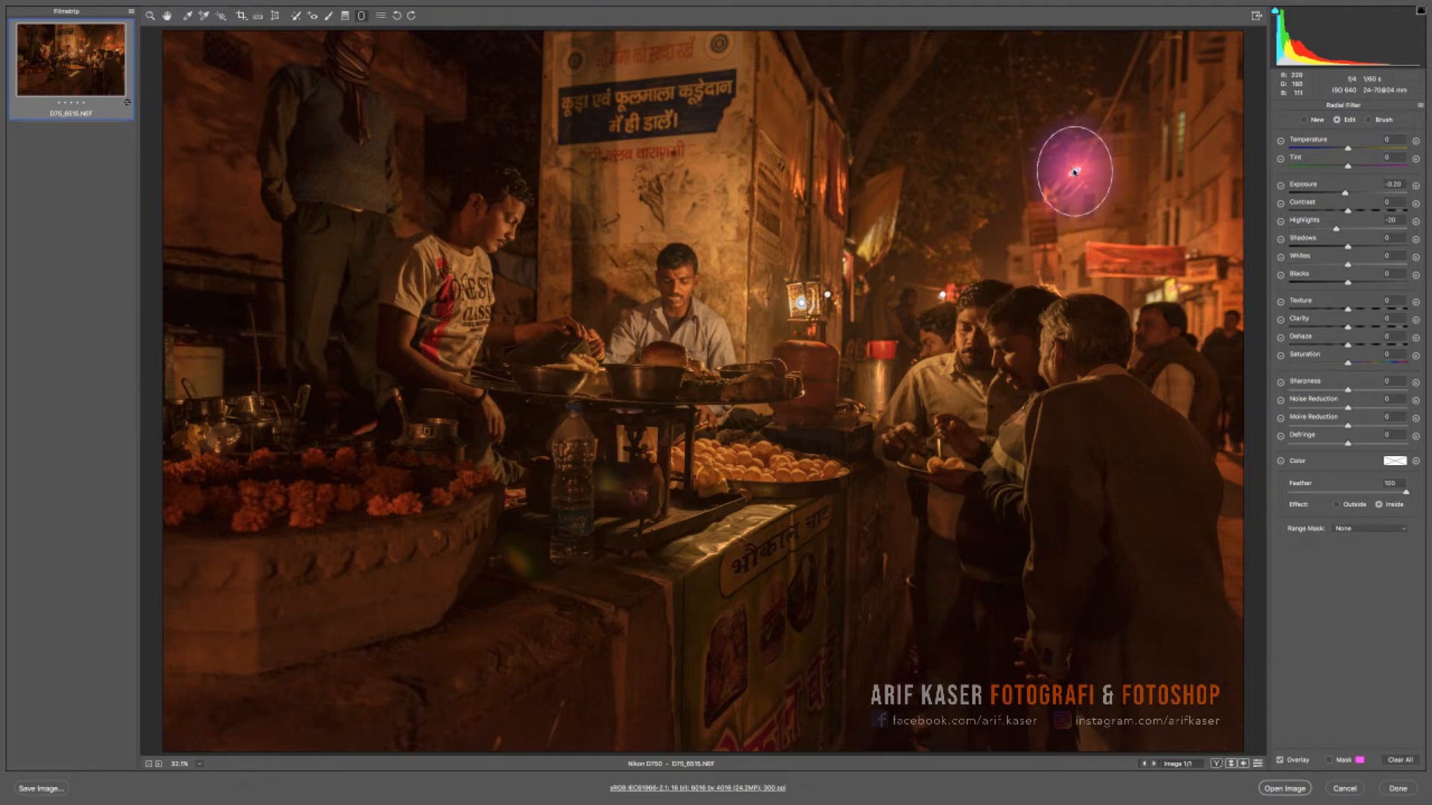
{"action": "left_click", "coordinate": [1346, 263]}
{"action": "left_click_drag", "start_coordinate": [1335, 229], "coordinate": [1326, 231]}
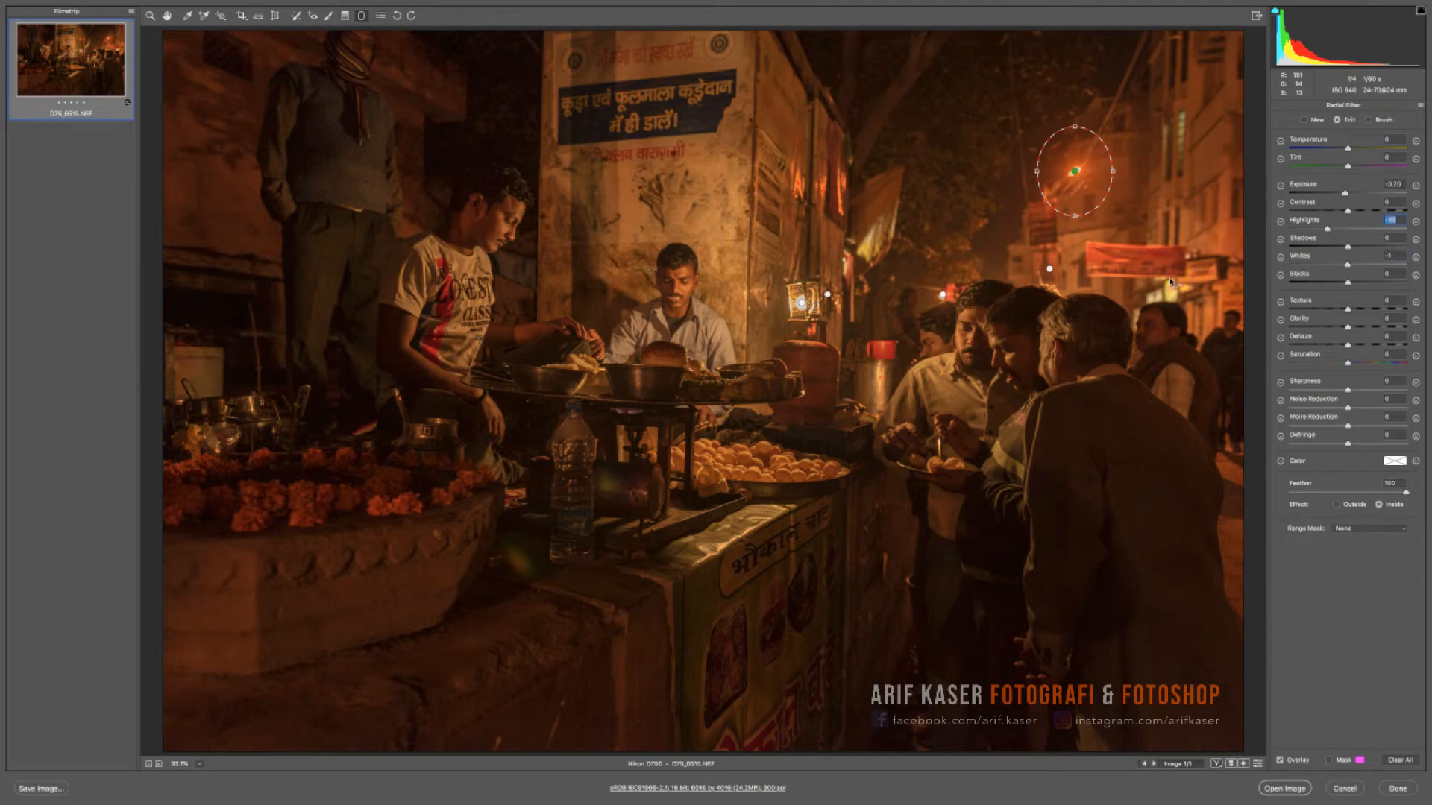
{"action": "mouse_move", "coordinate": [1171, 280]}
{"action": "left_mouse_down"}
{"action": "mouse_move", "coordinate": [1210, 319]}
{"action": "mouse_move", "coordinate": [1188, 278]}
{"action": "left_mouse_up"}
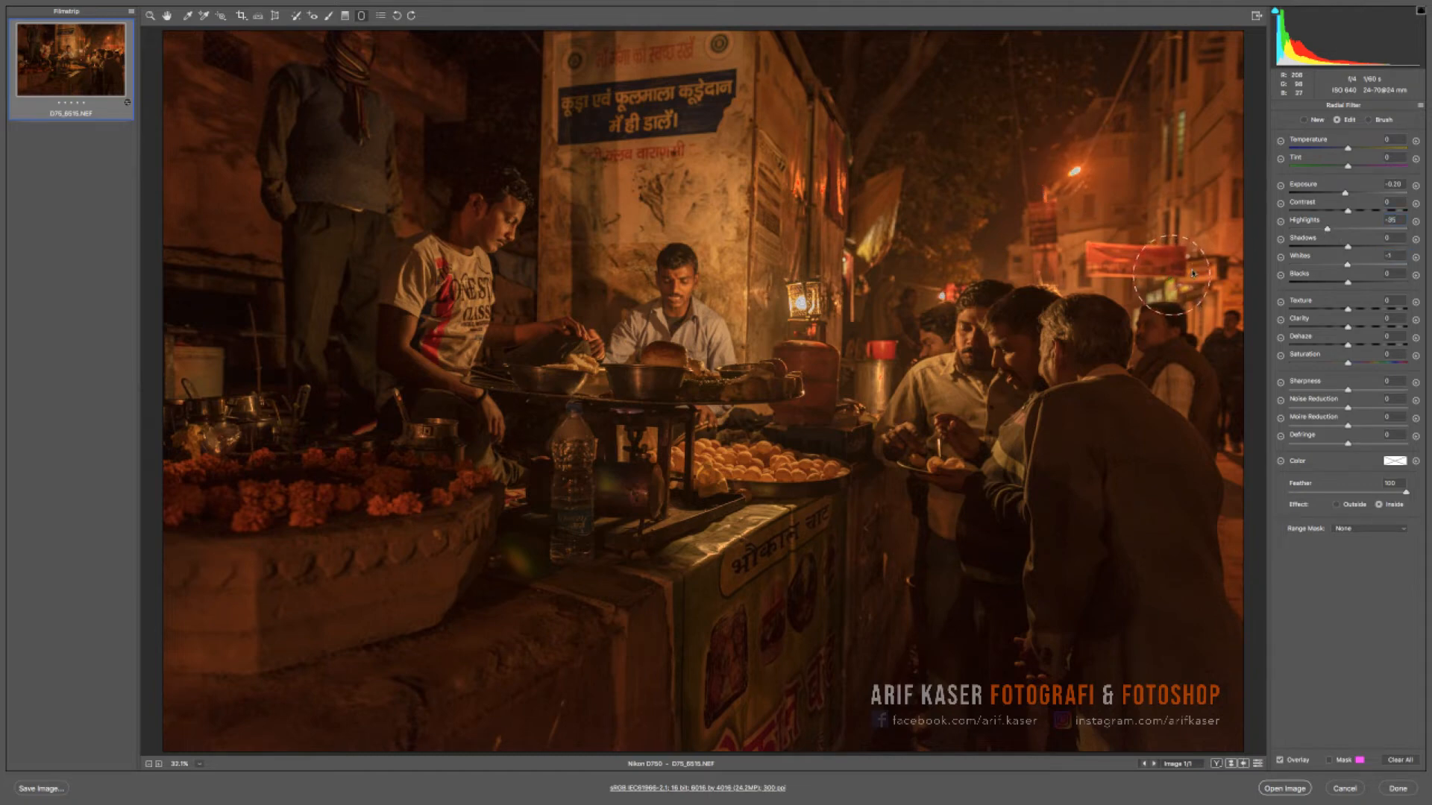
{"action": "left_click", "coordinate": [1342, 229]}
{"action": "left_click", "coordinate": [167, 16]}
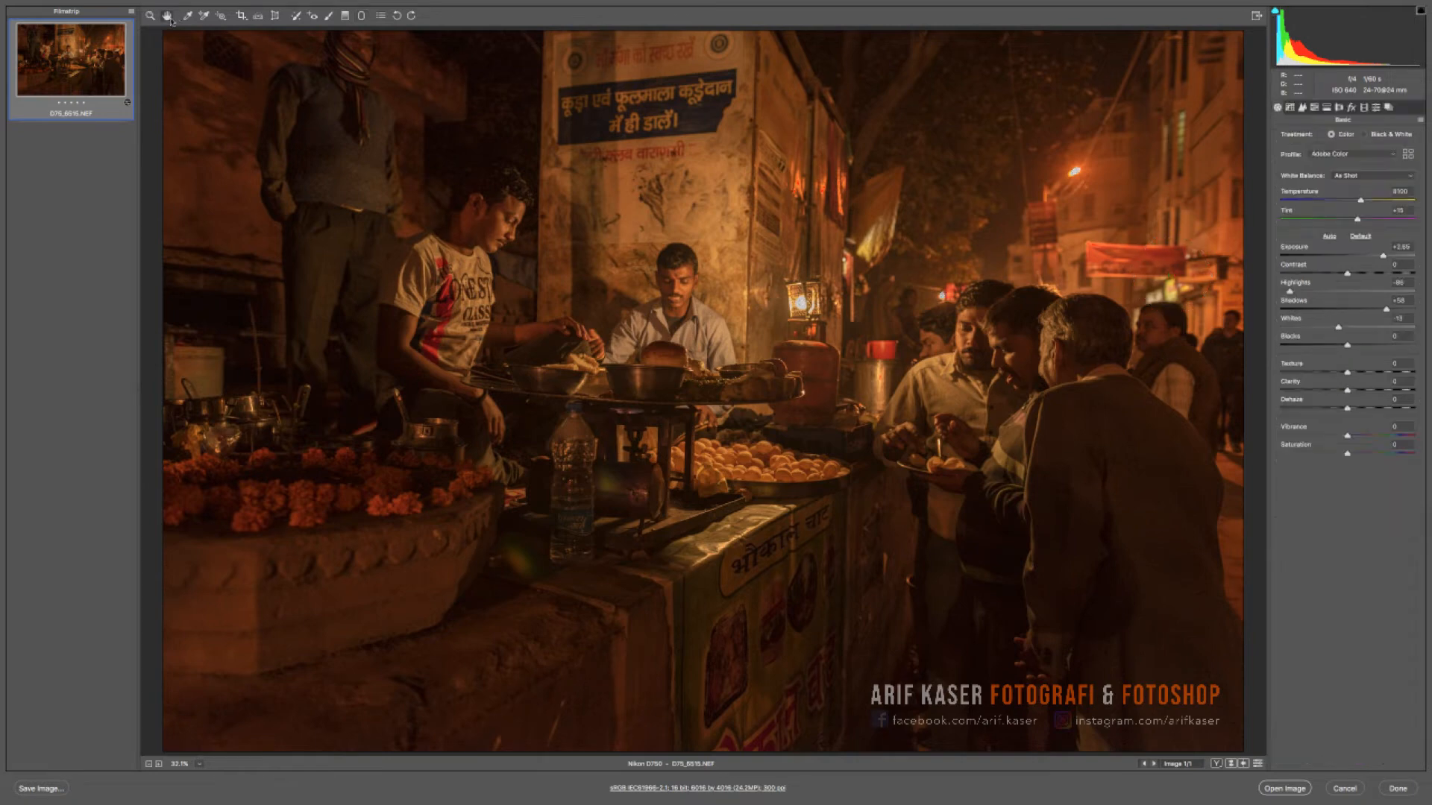
- Reduce the overall Exposure to +2.15 and raise Shadows to +63
{"action": "left_click", "coordinate": [1379, 257]}
{"action": "left_click_drag", "start_coordinate": [1379, 257], "coordinate": [1376, 257]}
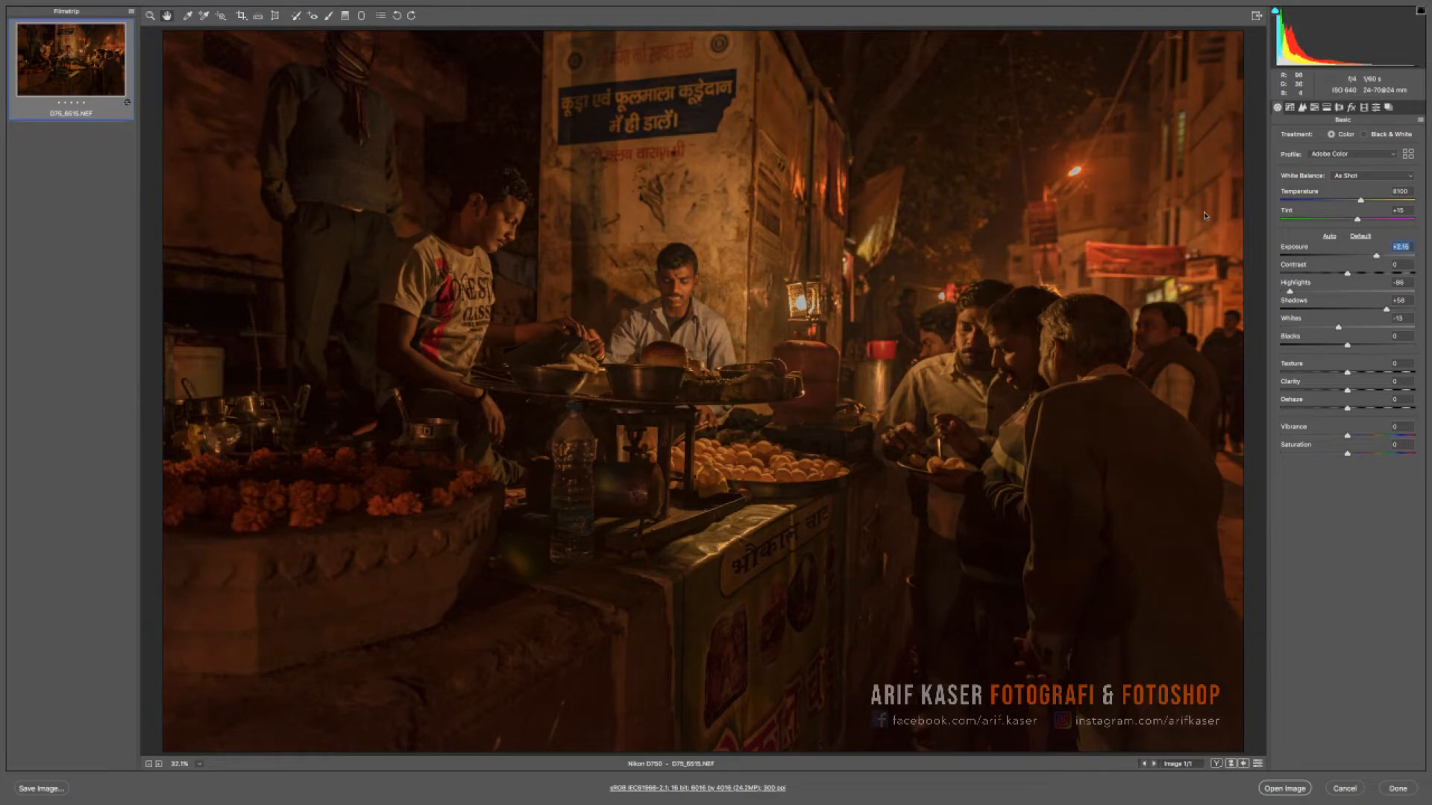
{"action": "left_click_drag", "start_coordinate": [1385, 309], "coordinate": [1389, 310]}
- Save the current settings as a new snapshot named Snapshot
{"action": "left_click", "coordinate": [1388, 108]}
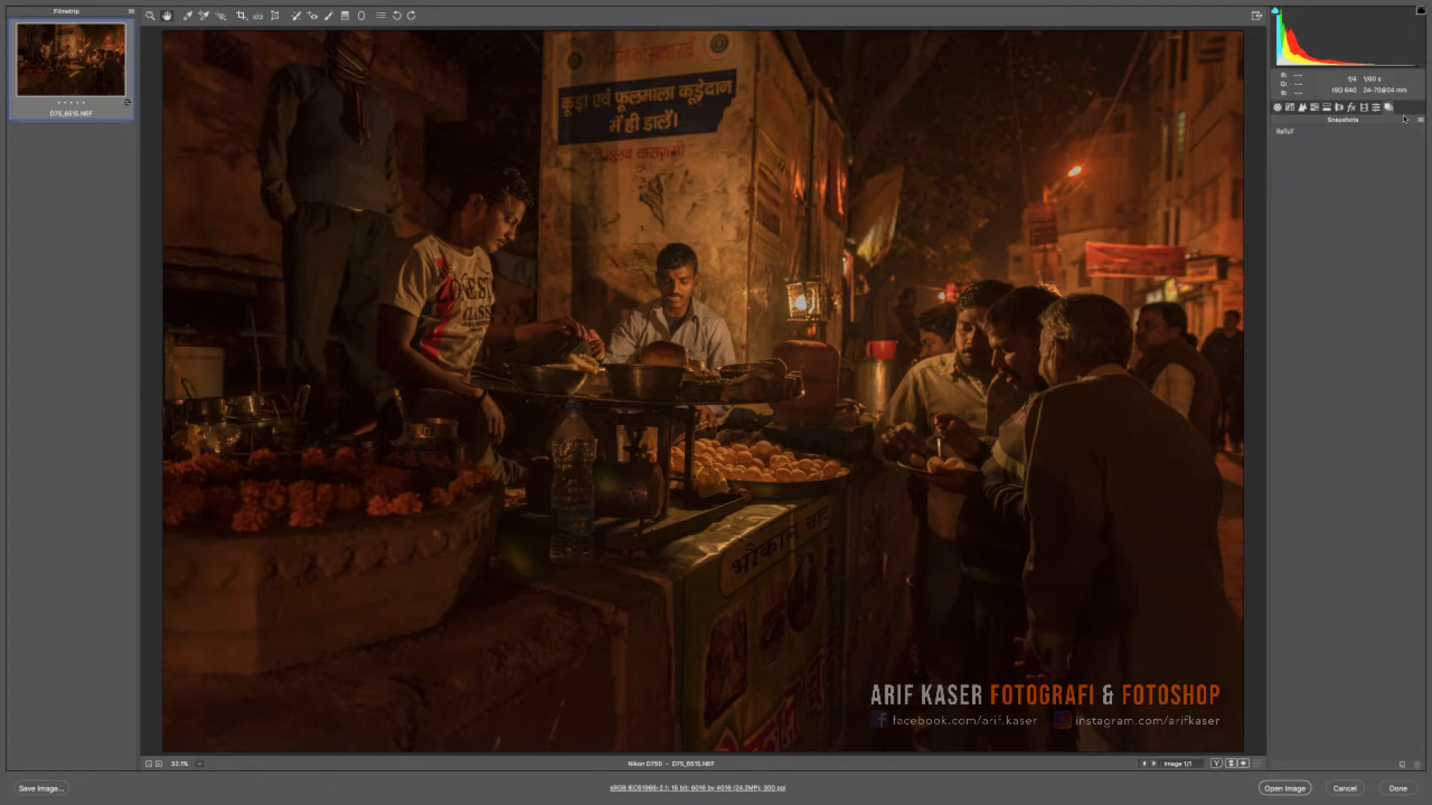
{"action": "left_click", "coordinate": [1402, 765]}
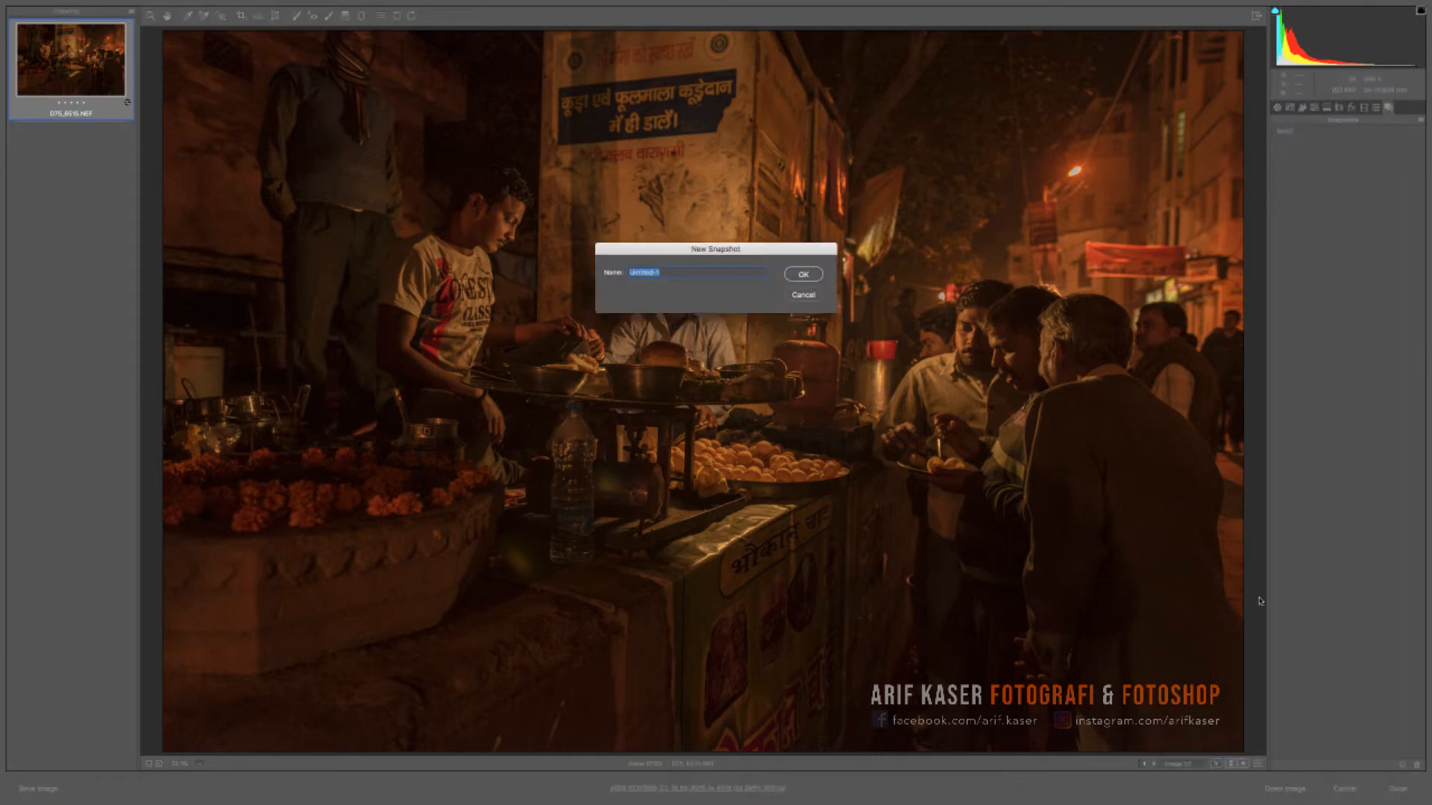
{"action": "type", "text": "B"}
{"action": "key", "text": "Return"}
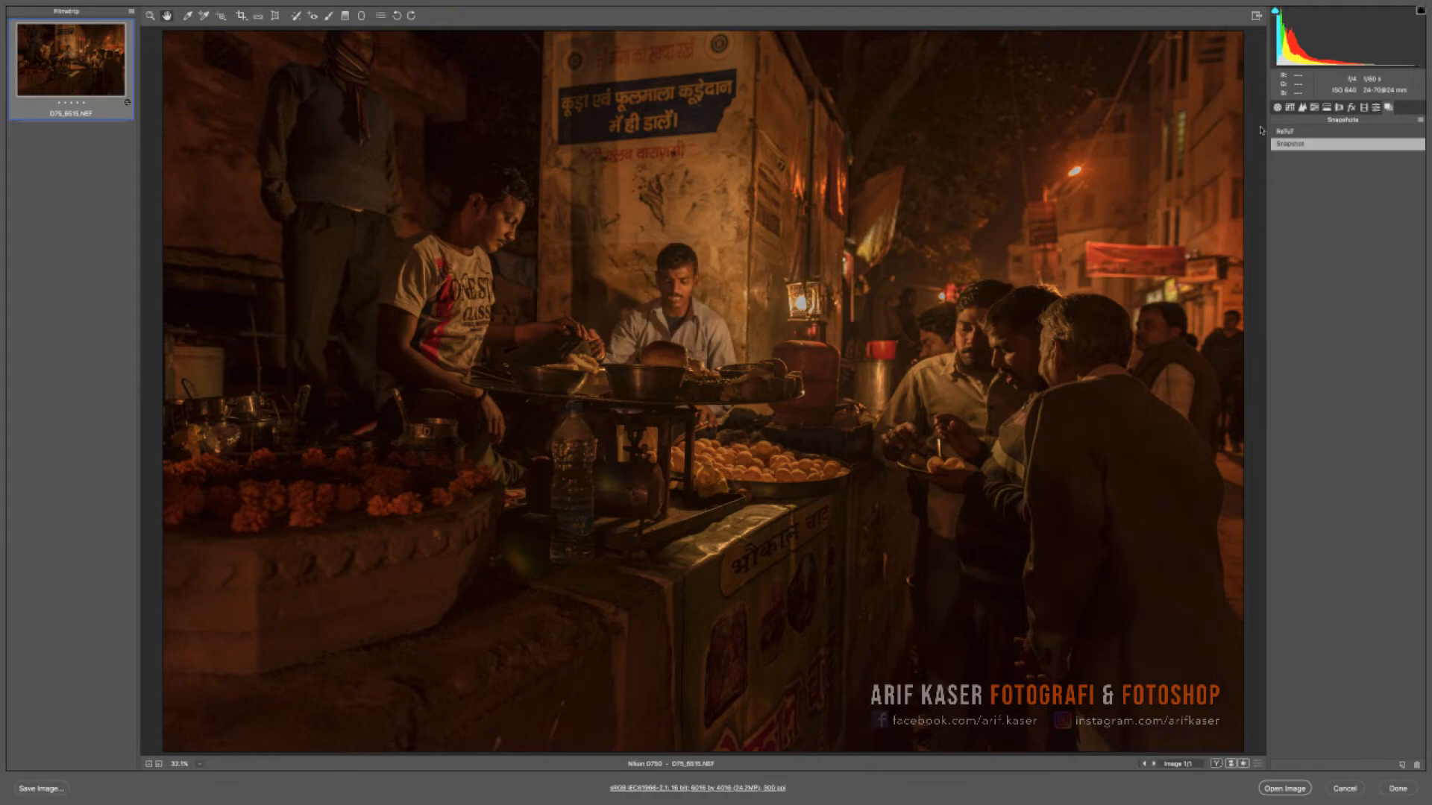
- Reset the image to its default settings
{"action": "left_click", "coordinate": [1278, 107]}
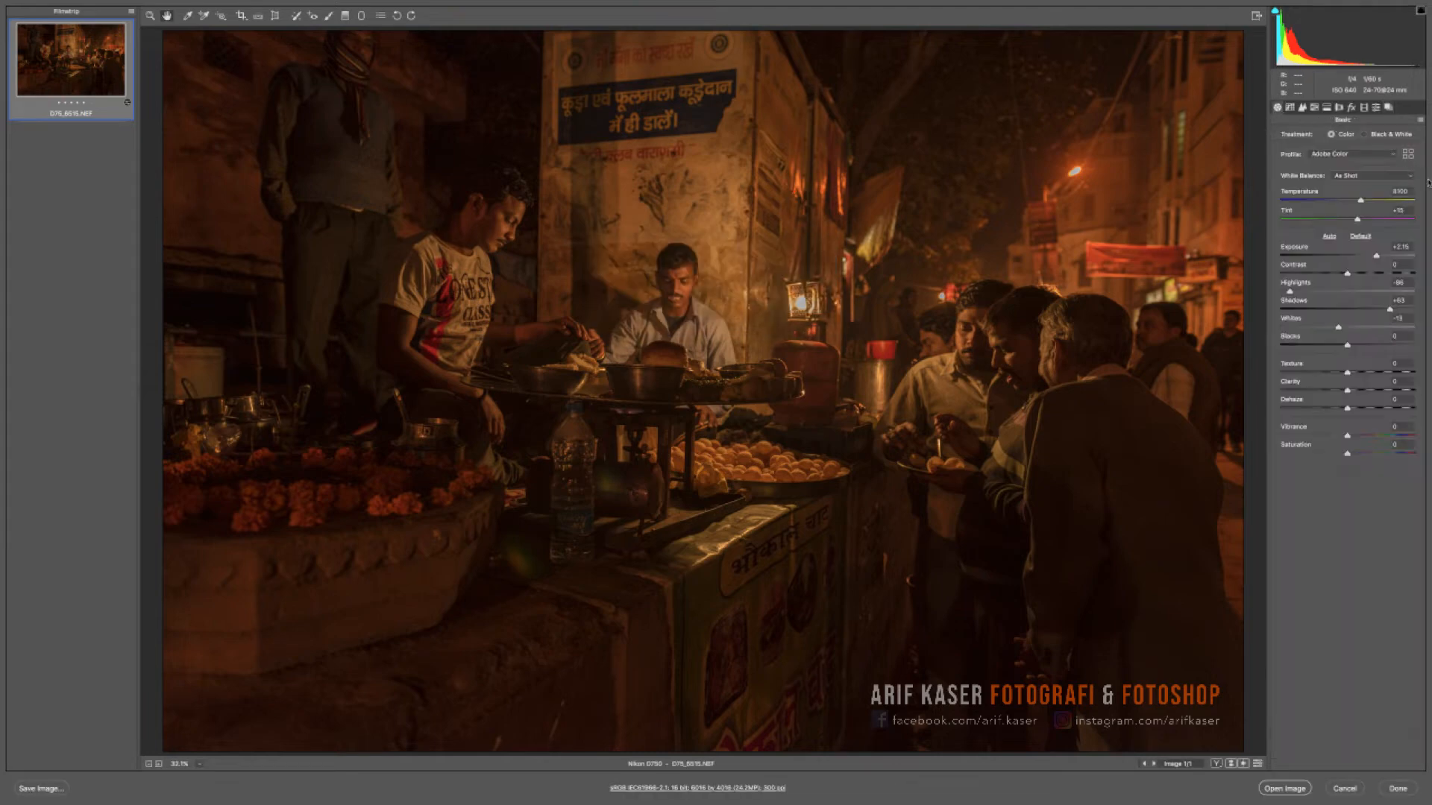
{"action": "left_click", "coordinate": [1421, 119]}
{"action": "left_click", "coordinate": [1404, 147]}
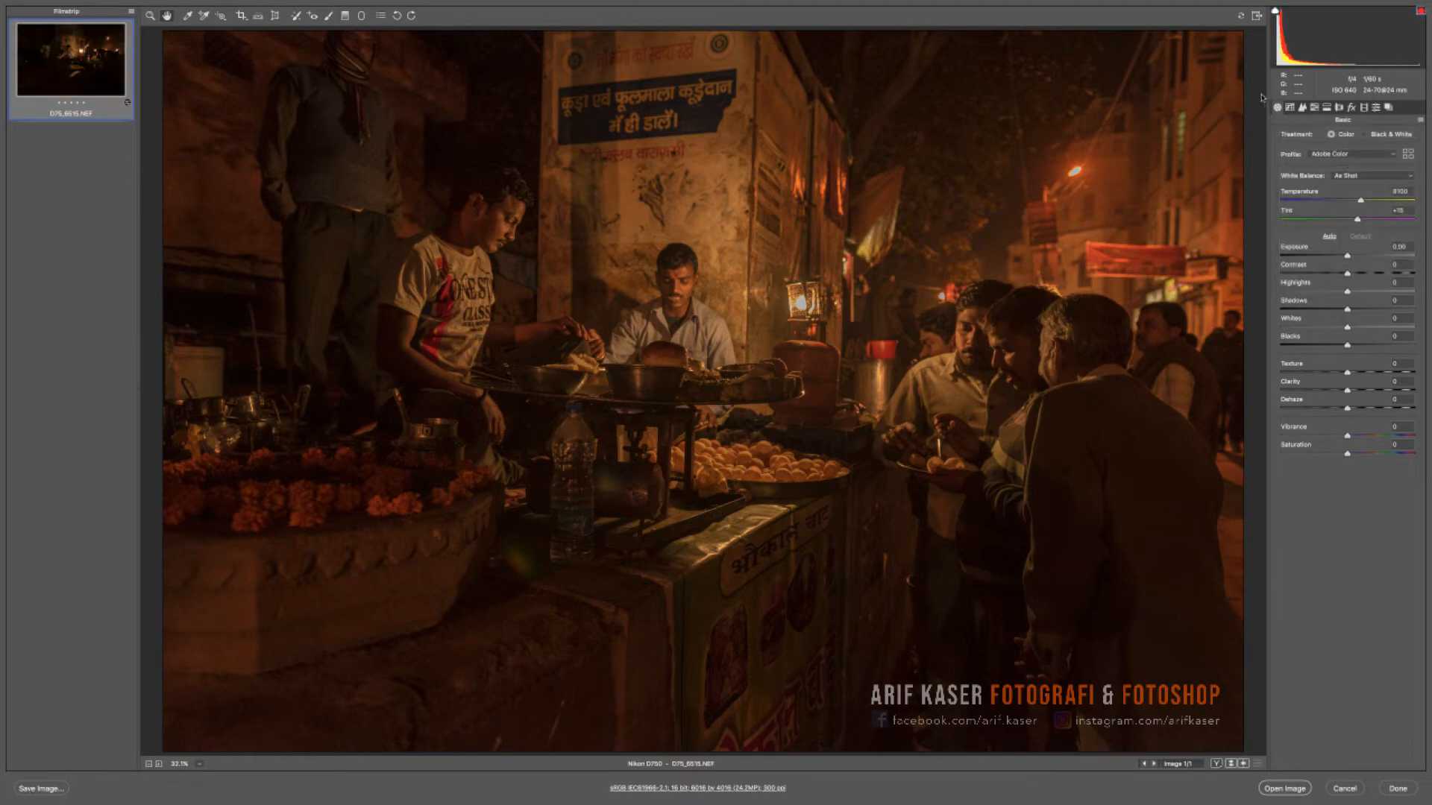
- Restore the edit from the snapshot named Snapshot and compare it with the other saved snapshot
{"action": "left_click", "coordinate": [1389, 108]}
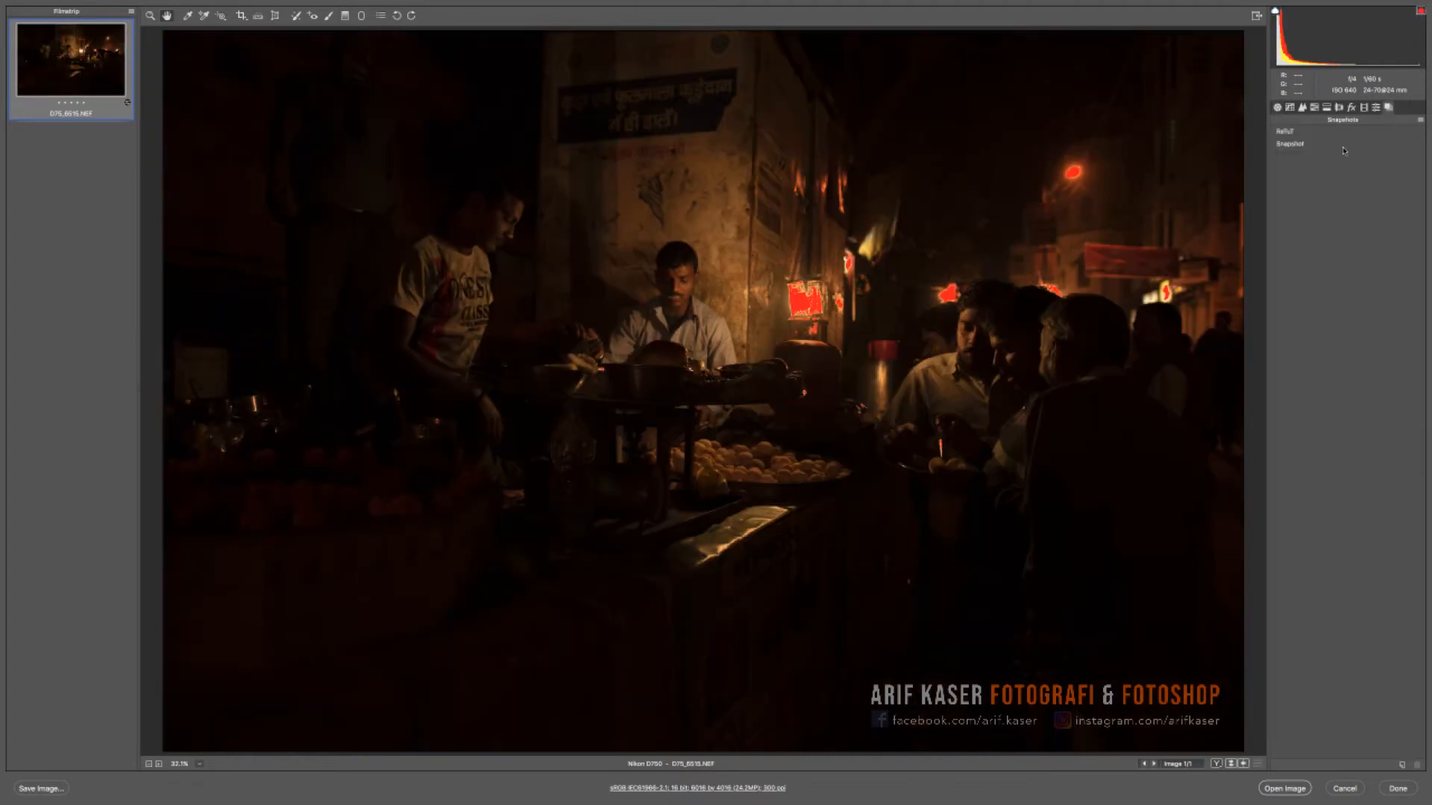
{"action": "left_click", "coordinate": [1300, 145]}
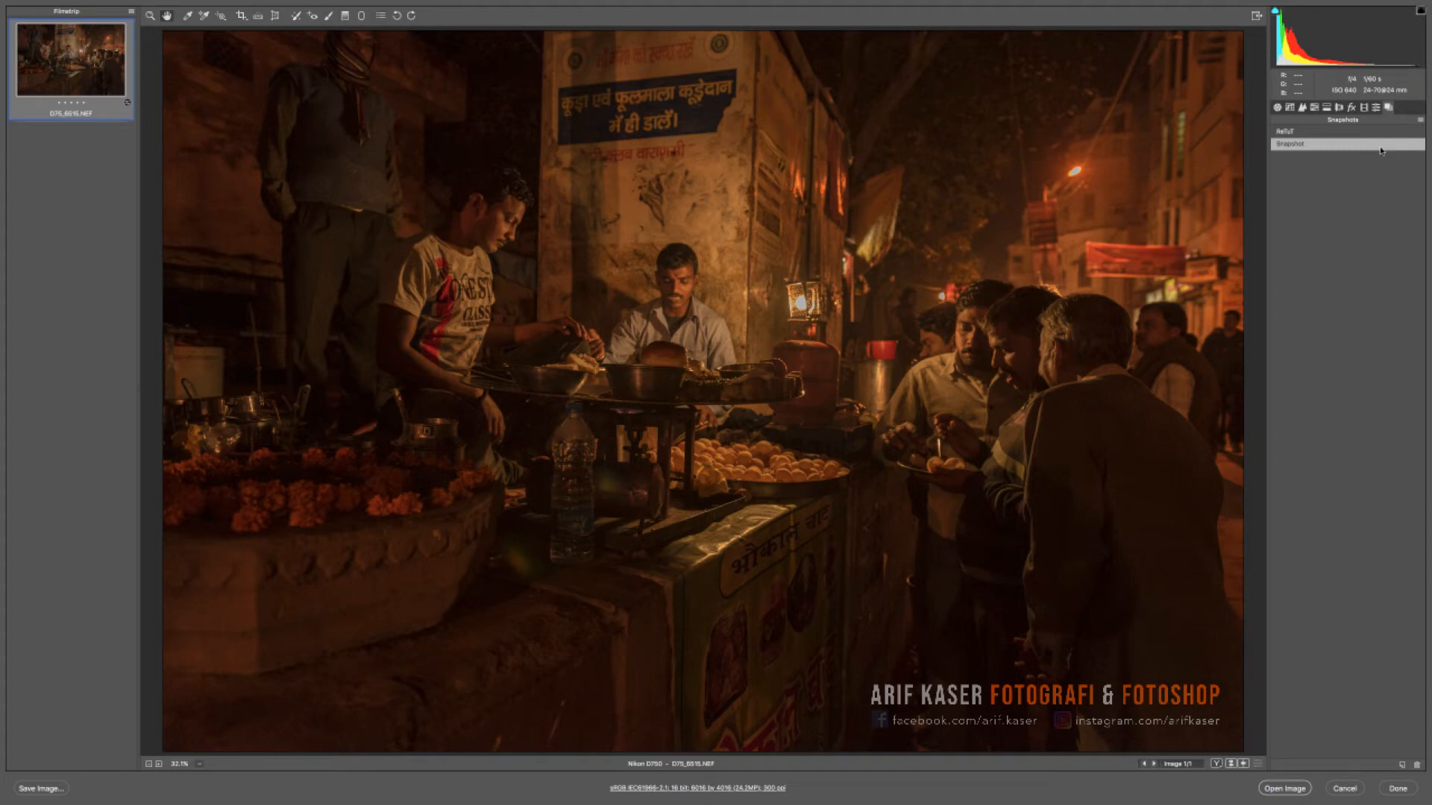
{"action": "left_click", "coordinate": [1296, 134]}
{"action": "left_click", "coordinate": [1290, 144]}
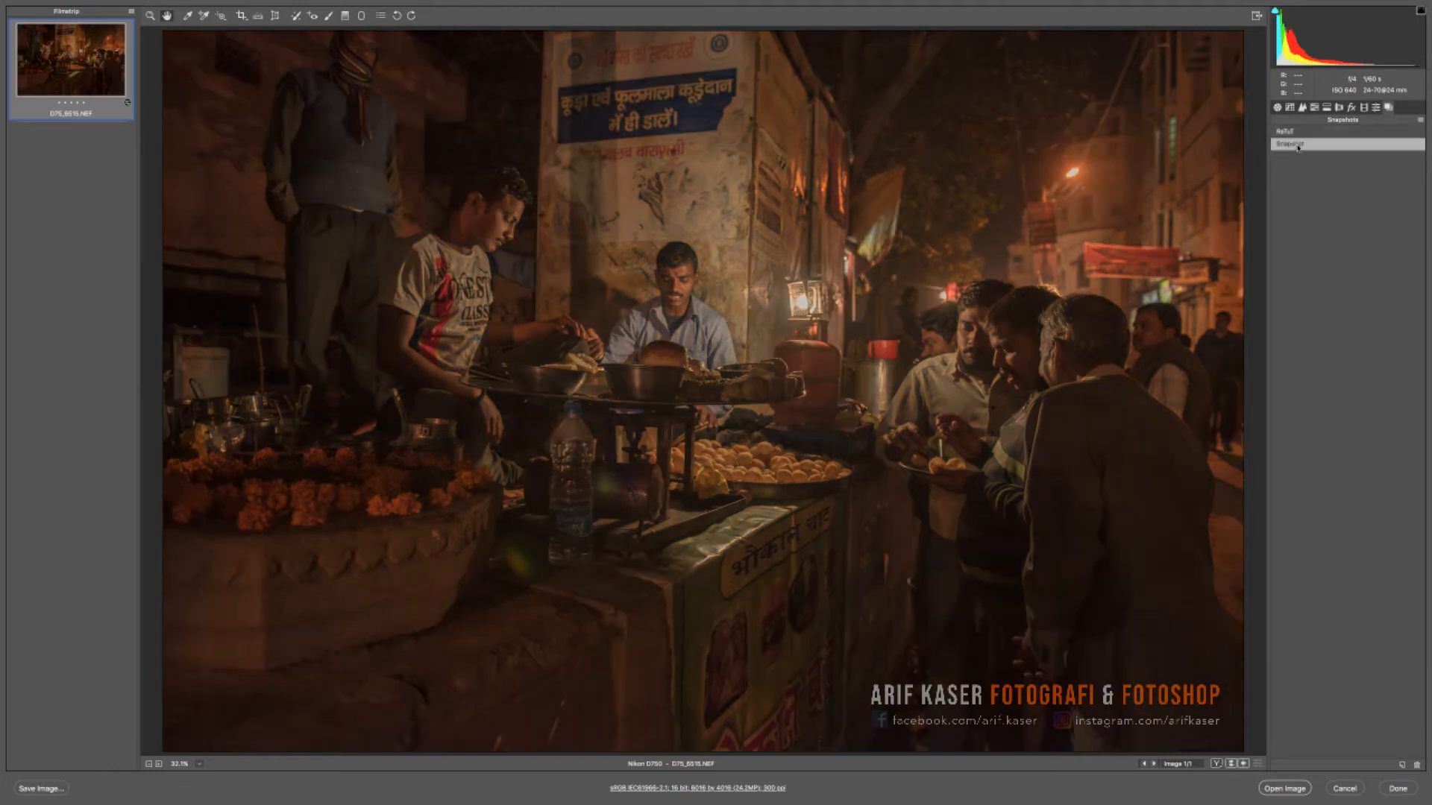
- Cool the white balance temperature, and raise Shadows to +75 and Blacks to +16
{"action": "left_click", "coordinate": [1275, 108]}
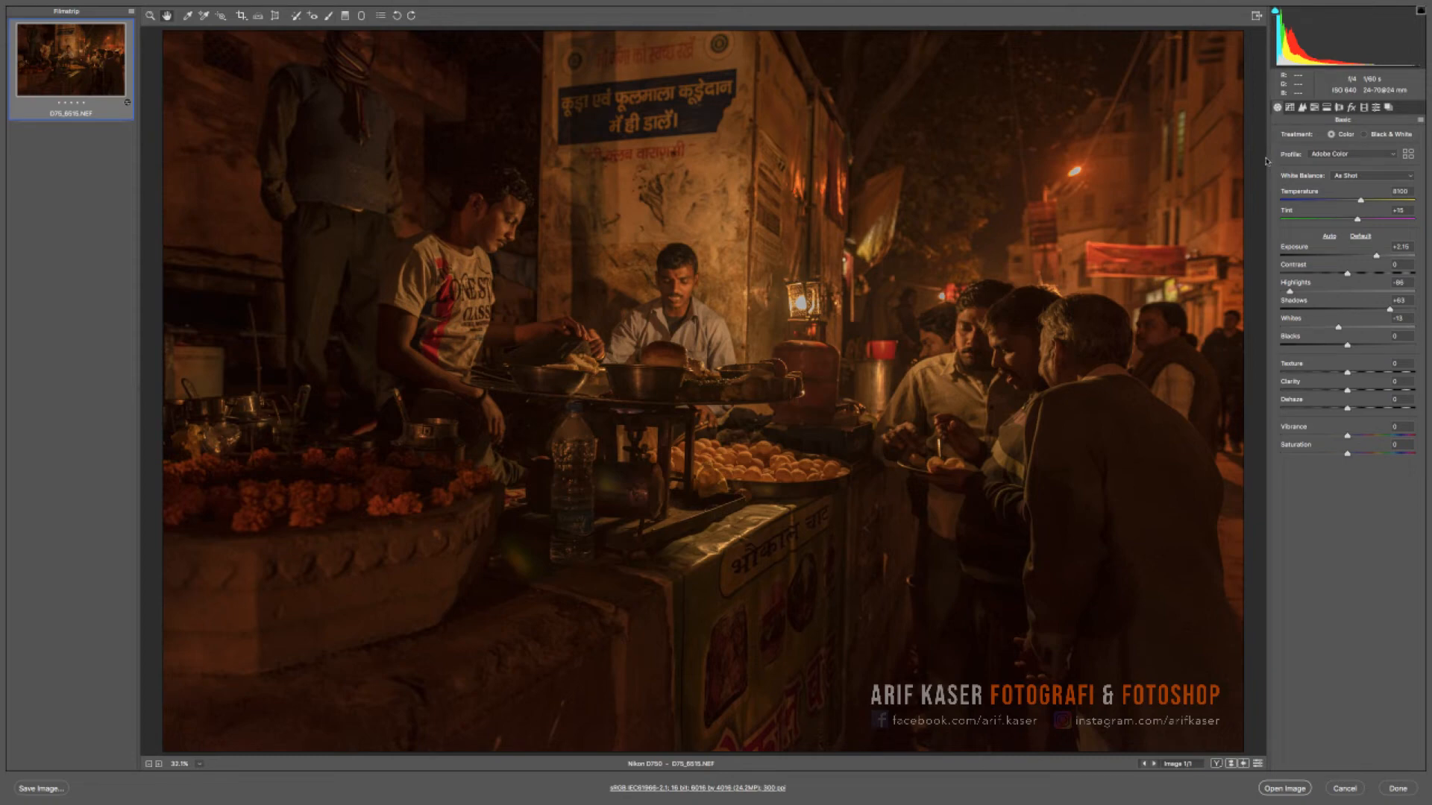
{"action": "left_click_drag", "start_coordinate": [1353, 202], "coordinate": [1336, 202]}
{"action": "left_click_drag", "start_coordinate": [1389, 309], "coordinate": [1357, 346]}
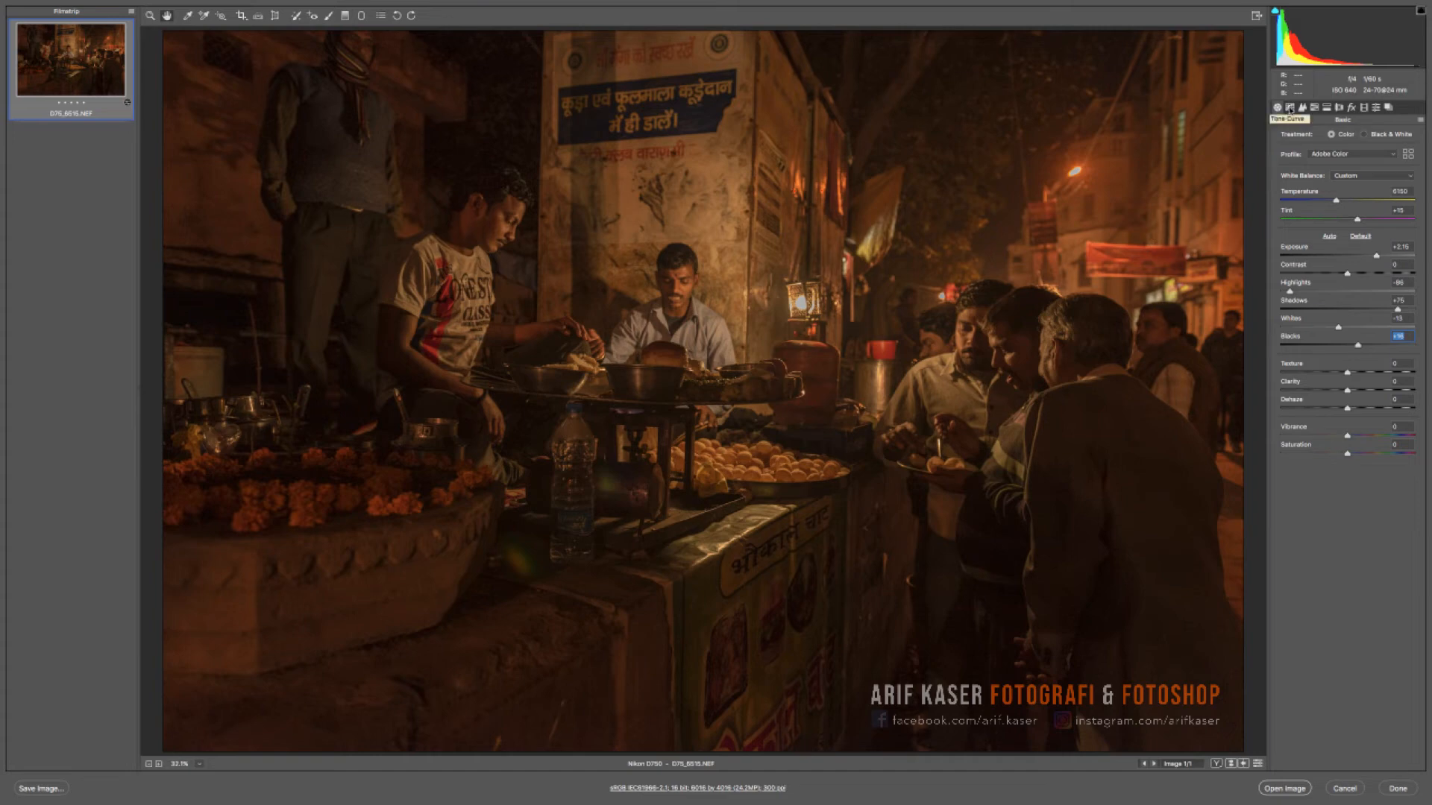
- Remove all sharpening by setting Amount to 0, Radius to 0.5 and Detail to 0
{"action": "left_click", "coordinate": [1302, 107]}
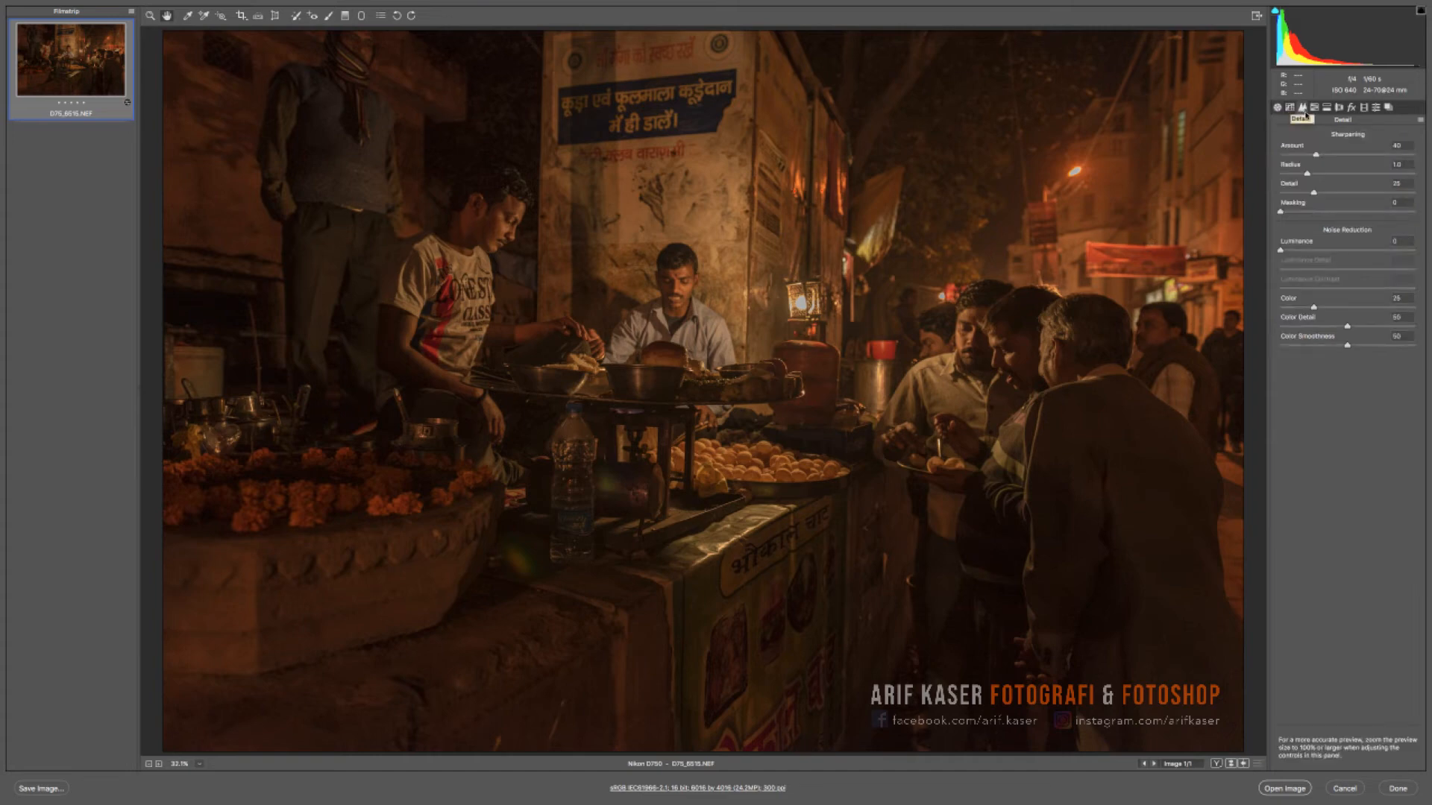
{"action": "left_click_drag", "start_coordinate": [1294, 152], "coordinate": [1269, 193]}
- Set noise reduction to Luminance 10, Luminance Detail 10 and Color Detail 20 while checking the two vendors up close
{"action": "key", "text": "z"}
{"action": "left_click", "coordinate": [488, 287]}
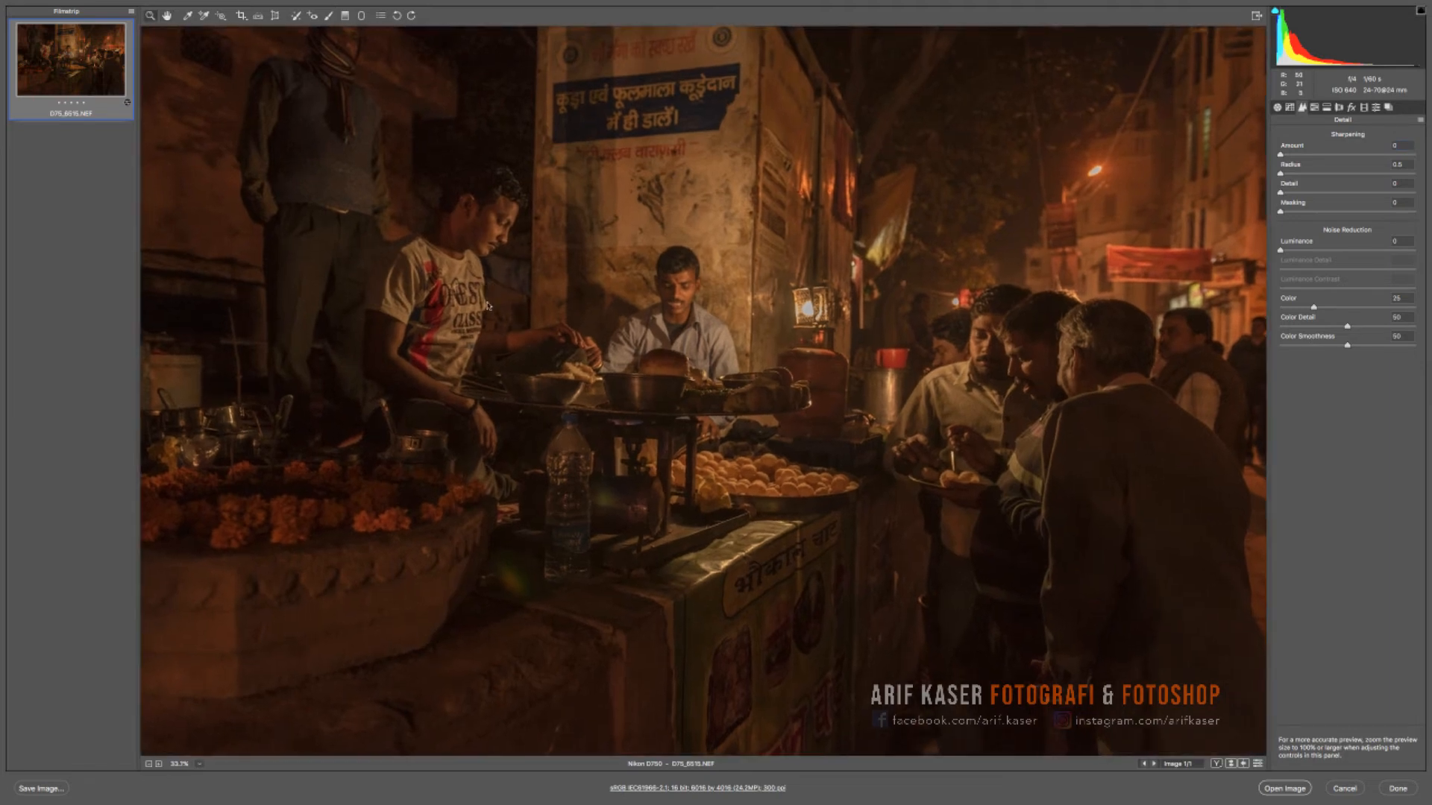
{"action": "left_click_drag", "start_coordinate": [489, 301], "coordinate": [696, 227]}
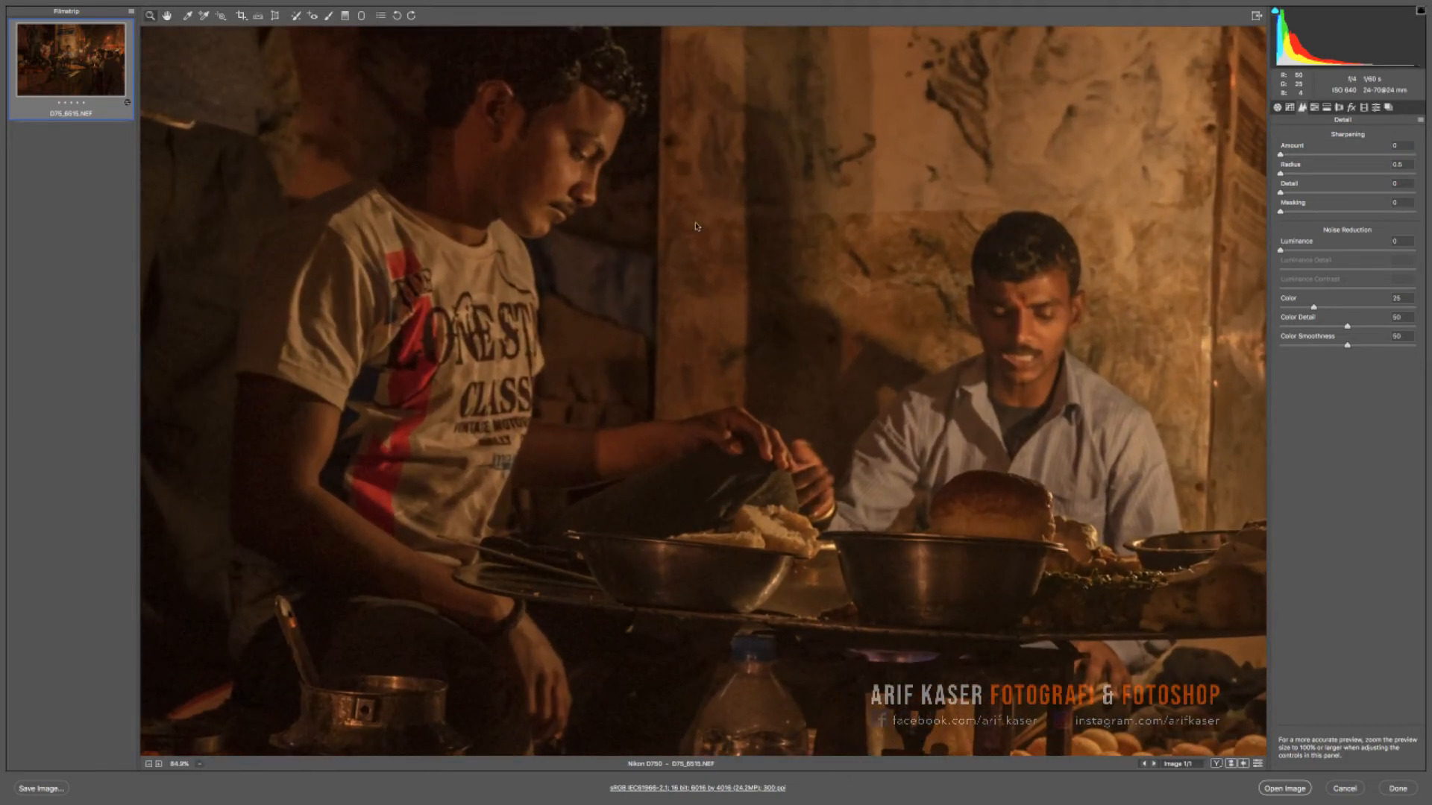
{"action": "left_click", "coordinate": [1292, 251]}
{"action": "left_click", "coordinate": [1301, 270]}
{"action": "left_click_drag", "start_coordinate": [1301, 272], "coordinate": [1294, 270]}
{"action": "left_click_drag", "start_coordinate": [1312, 328], "coordinate": [1306, 327]}
{"action": "left_click", "coordinate": [667, 382], "text": "alt"}
{"action": "left_click", "coordinate": [668, 382], "text": "alt"}
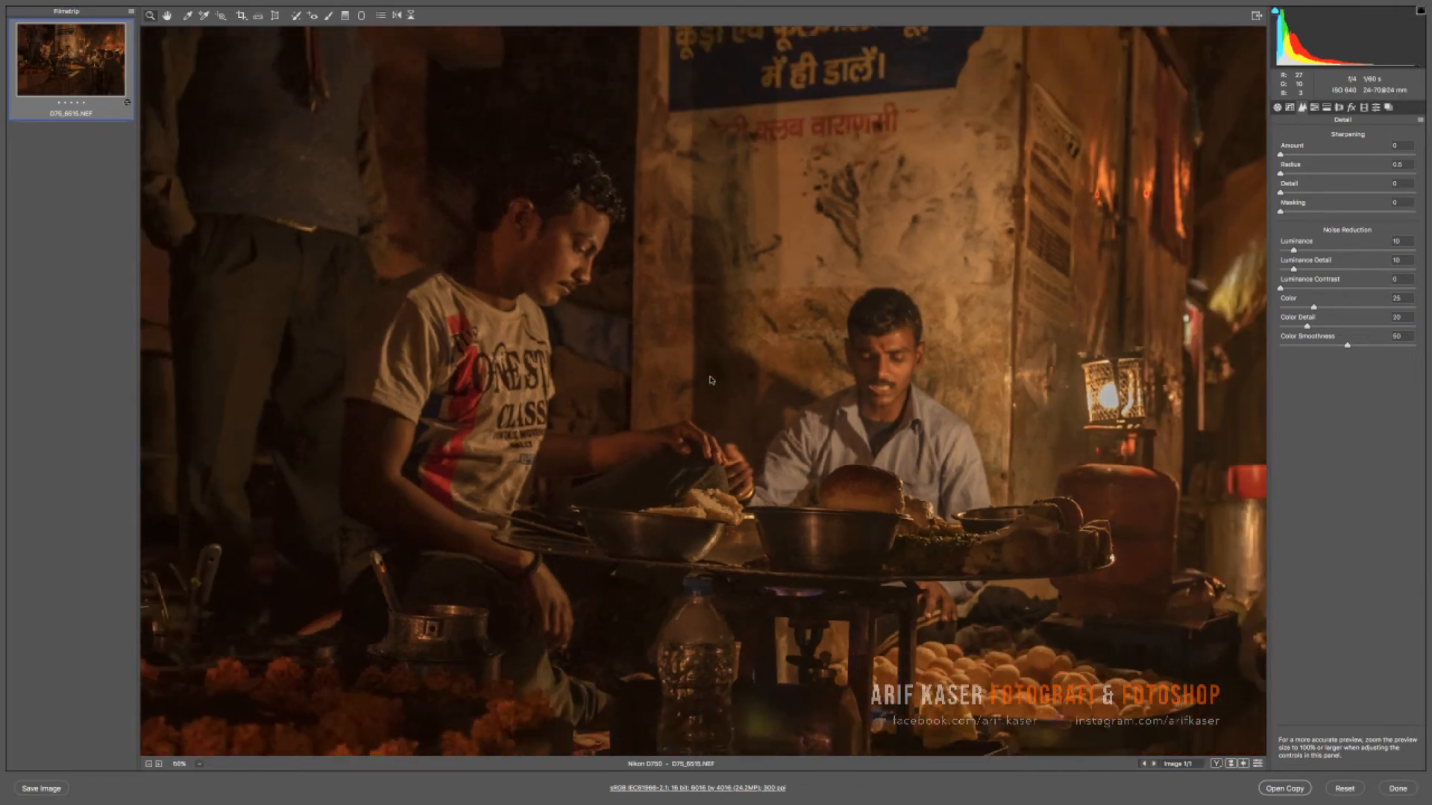
- Open the adjusted raw street-food photo from Camera Raw as a document in Photoshop
{"action": "left_click", "coordinate": [668, 382], "text": "alt"}
{"action": "left_click", "coordinate": [668, 382], "text": "alt"}
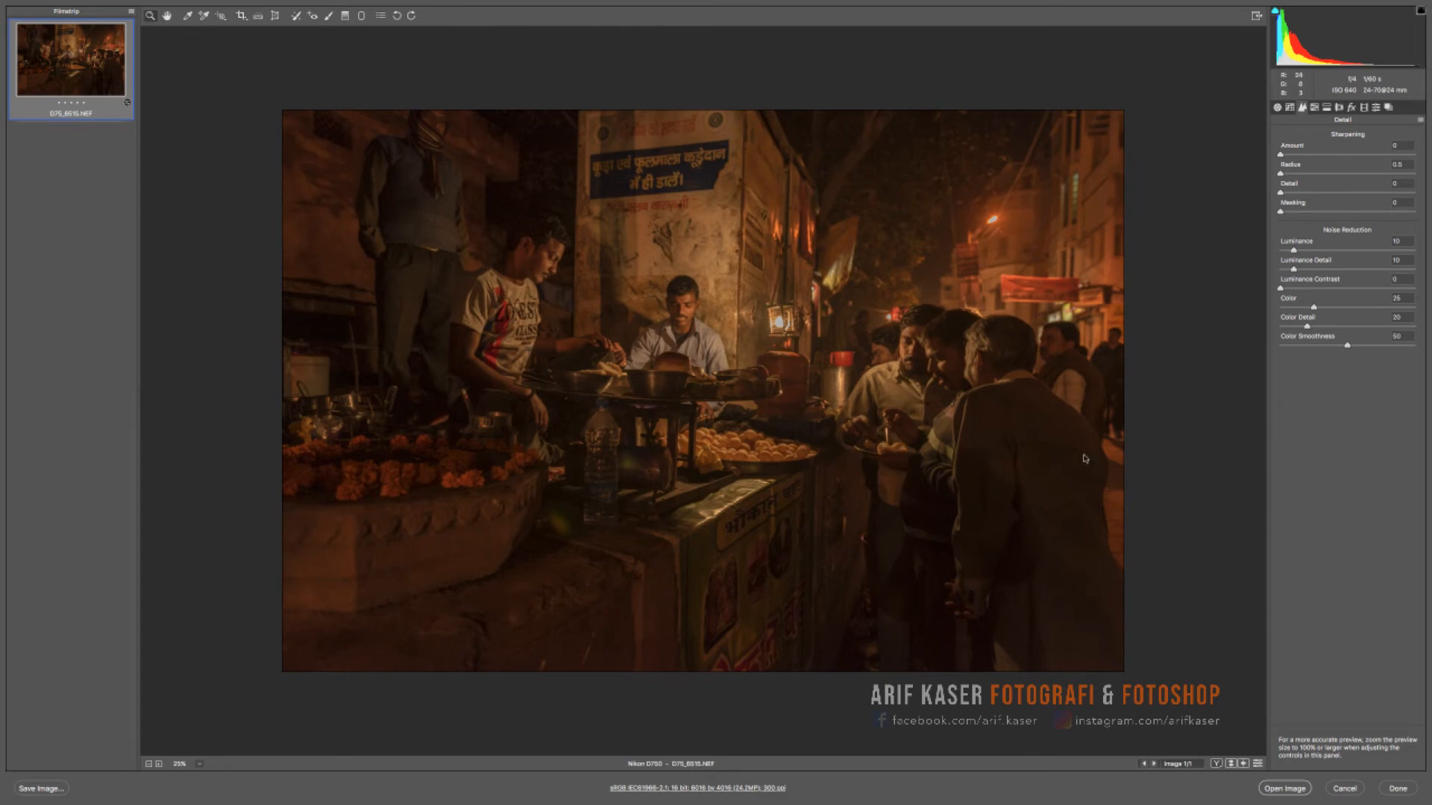
{"action": "left_click", "coordinate": [1278, 788]}
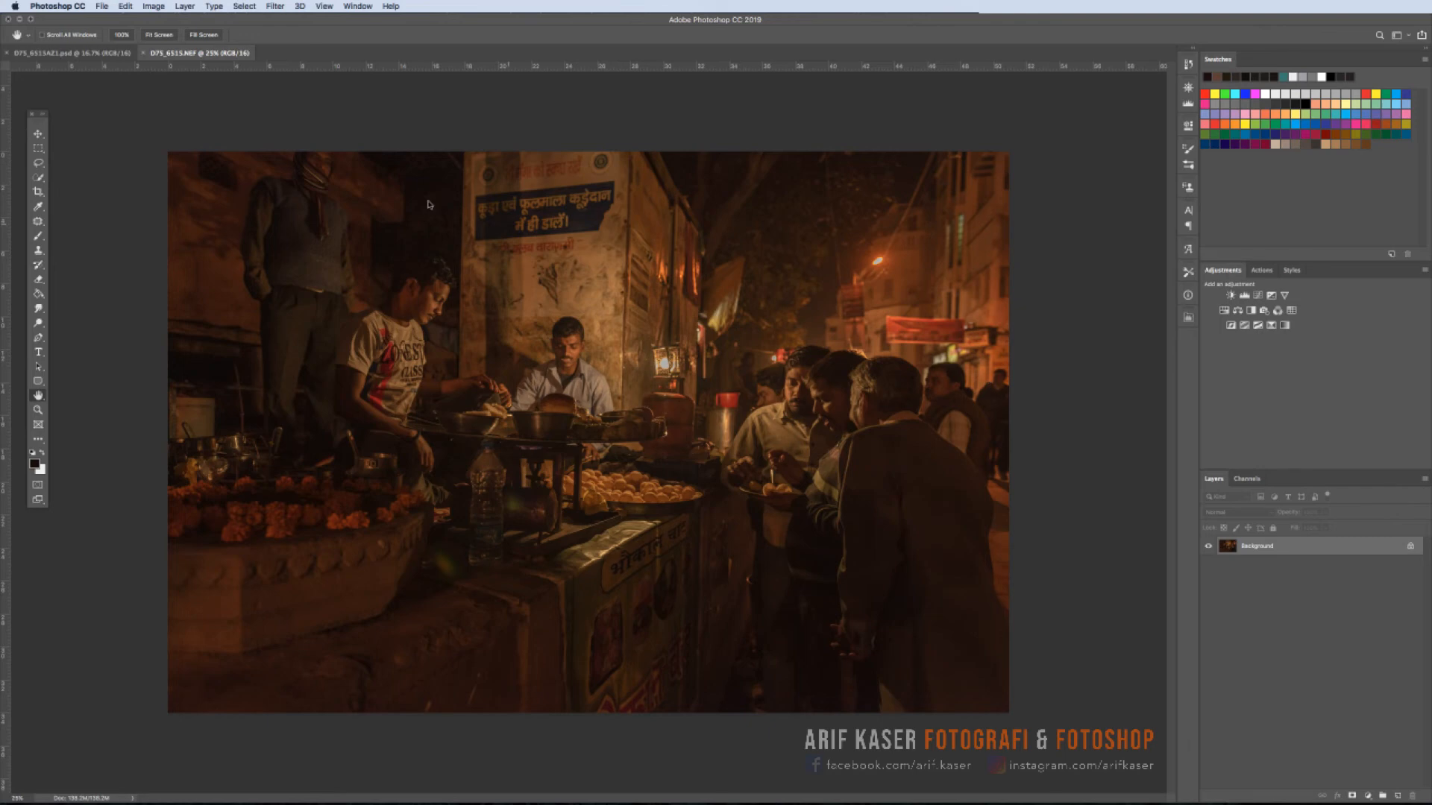
- Copy the whole finished picture from the open PSD and paste it as a new layer over the newly opened NEF photo
{"action": "left_click", "coordinate": [94, 57]}
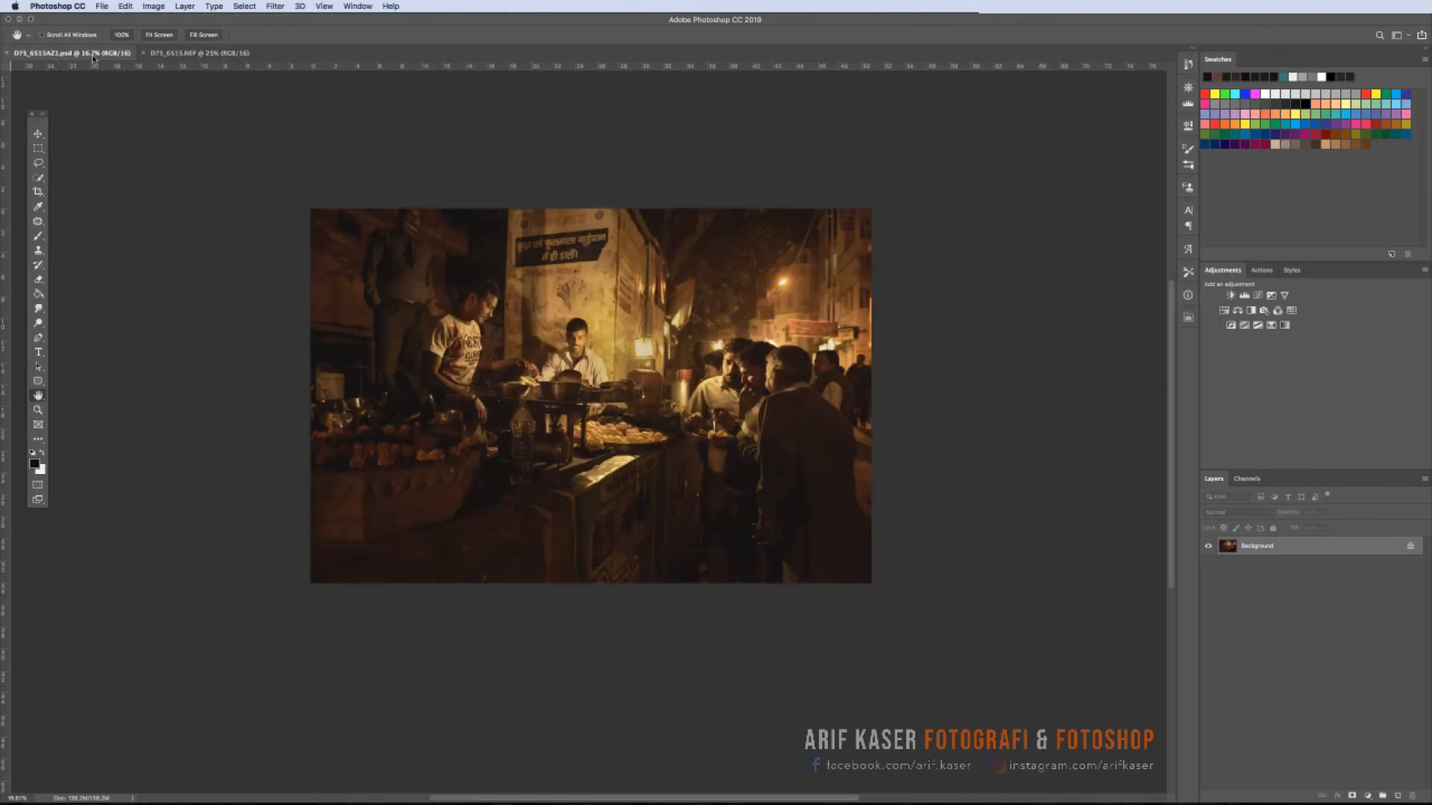
{"action": "left_click", "coordinate": [179, 60]}
{"action": "key", "text": "super+v"}
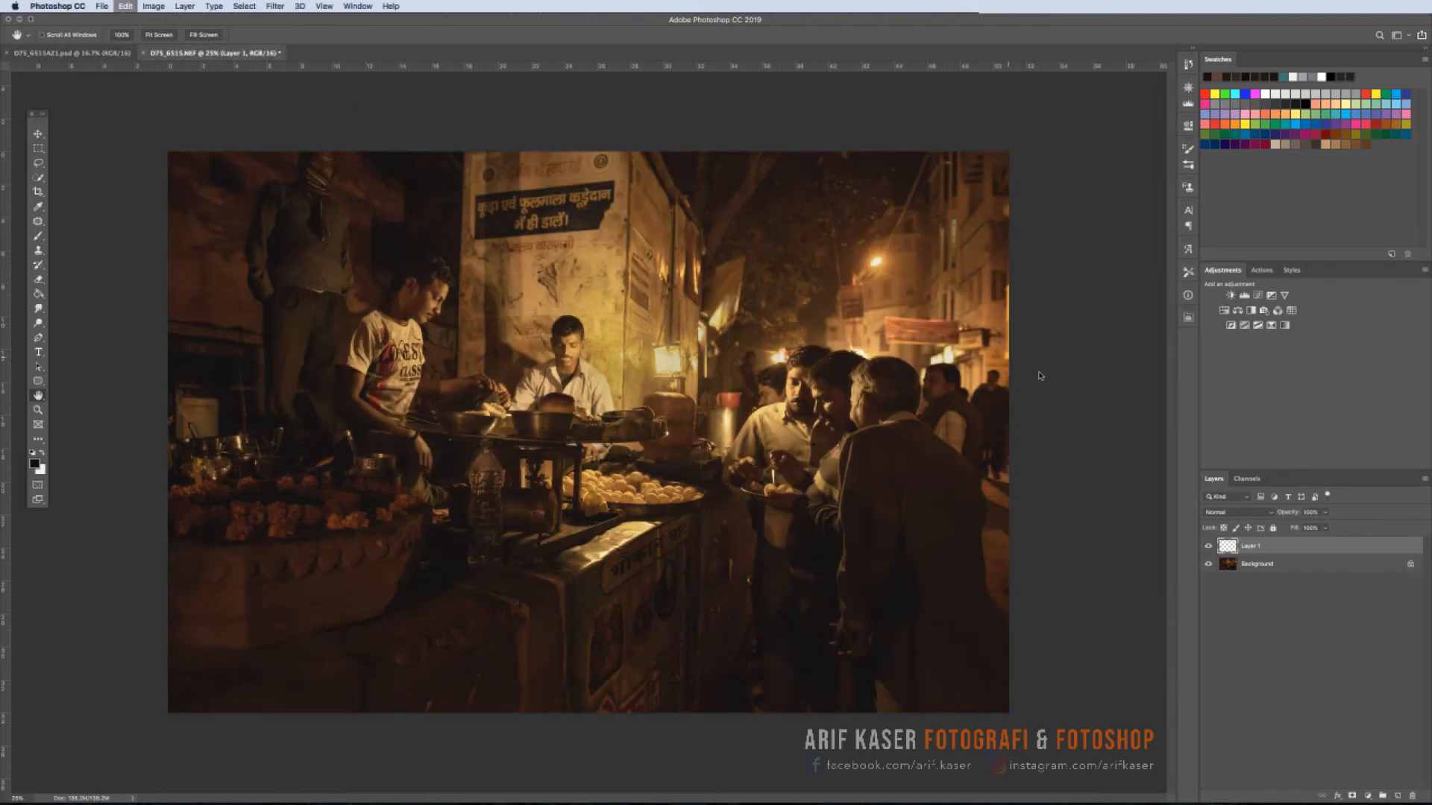
- Toggle the visibility of the pasted layer repeatedly to compare the finished edit with the raw conversion beneath it
{"action": "left_click", "coordinate": [1209, 546]}
{"action": "left_click", "coordinate": [1209, 546]}
{"action": "left_click", "coordinate": [1208, 546]}
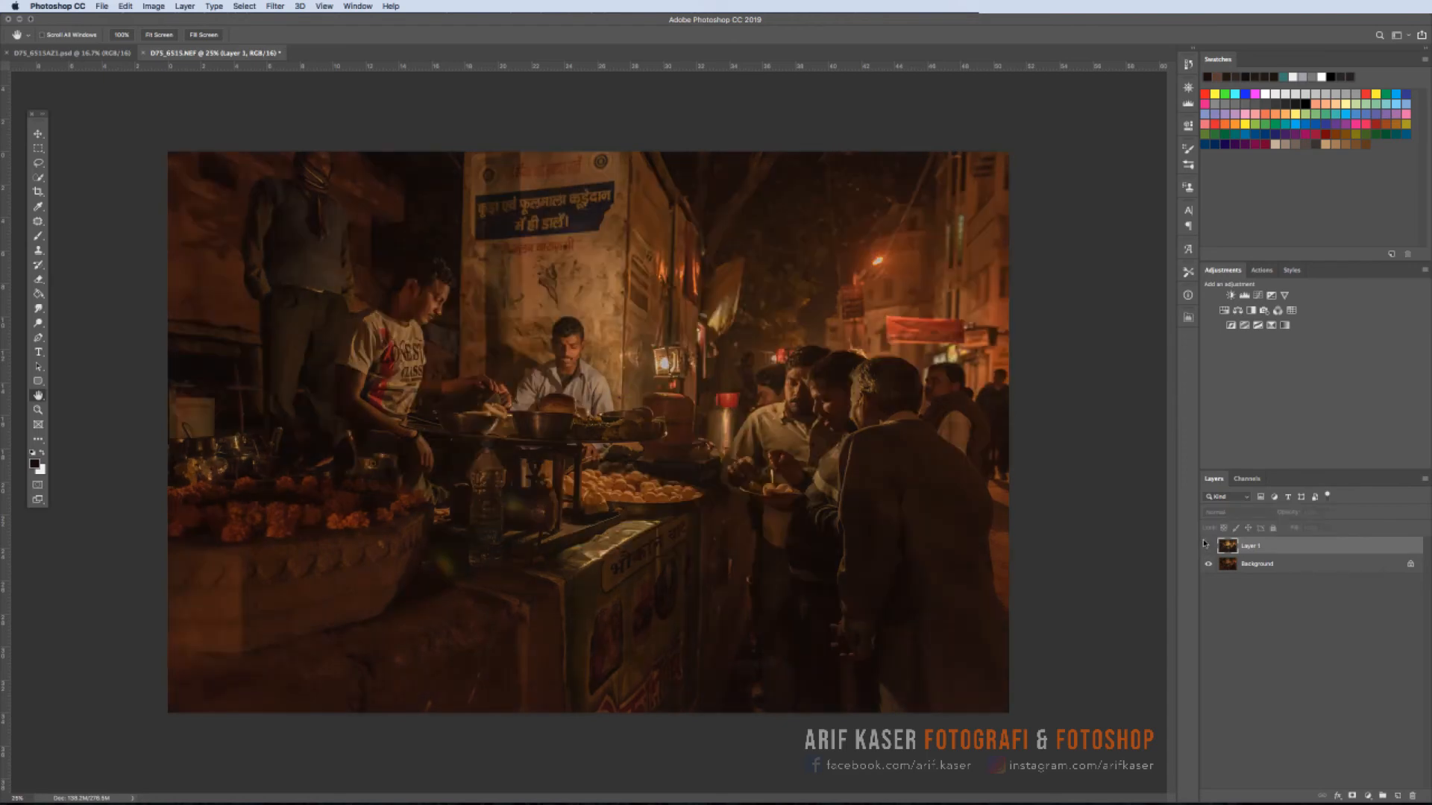
{"action": "left_click", "coordinate": [1208, 546]}
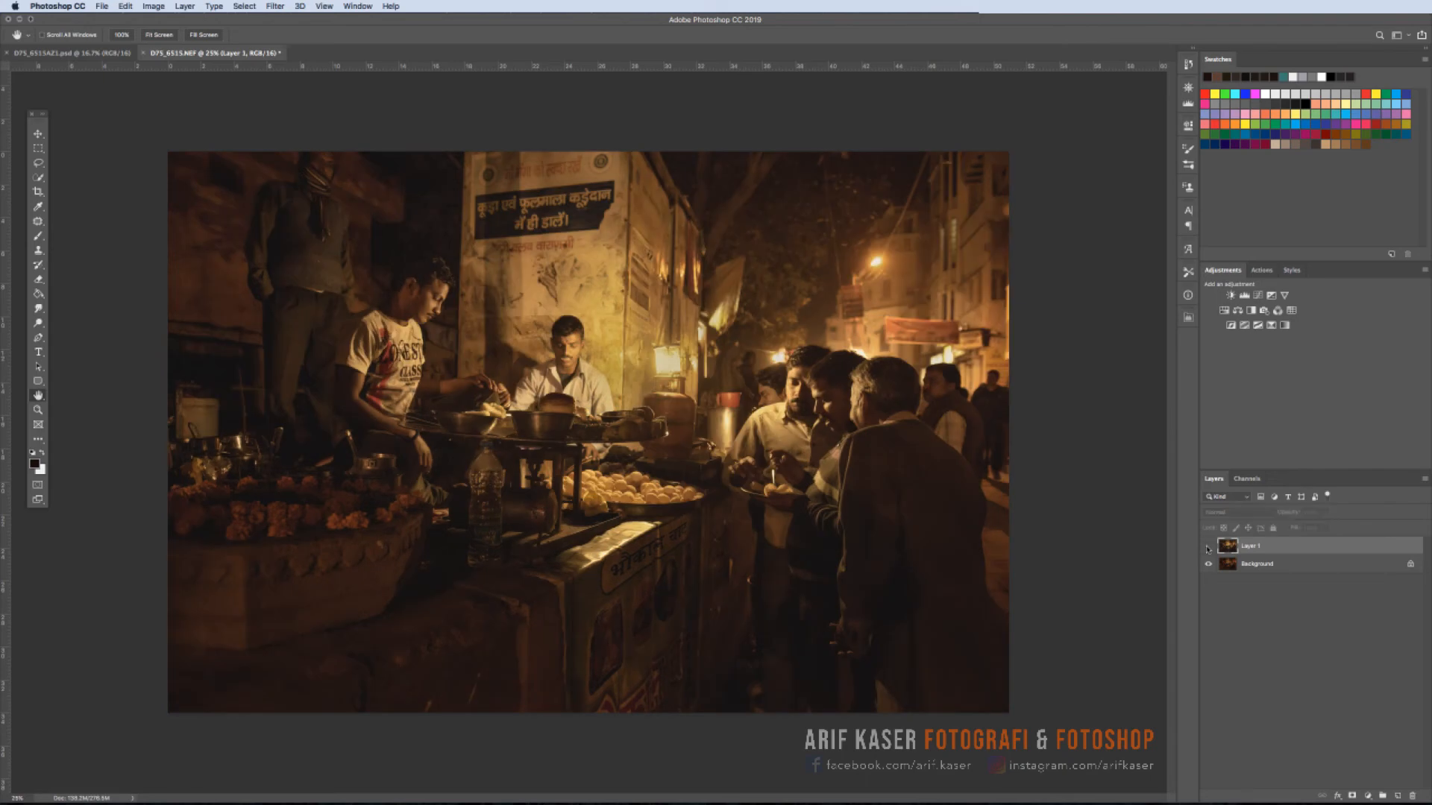
{"action": "left_click", "coordinate": [1208, 546]}
{"action": "left_click", "coordinate": [1208, 547]}
{"action": "left_click", "coordinate": [1208, 547]}
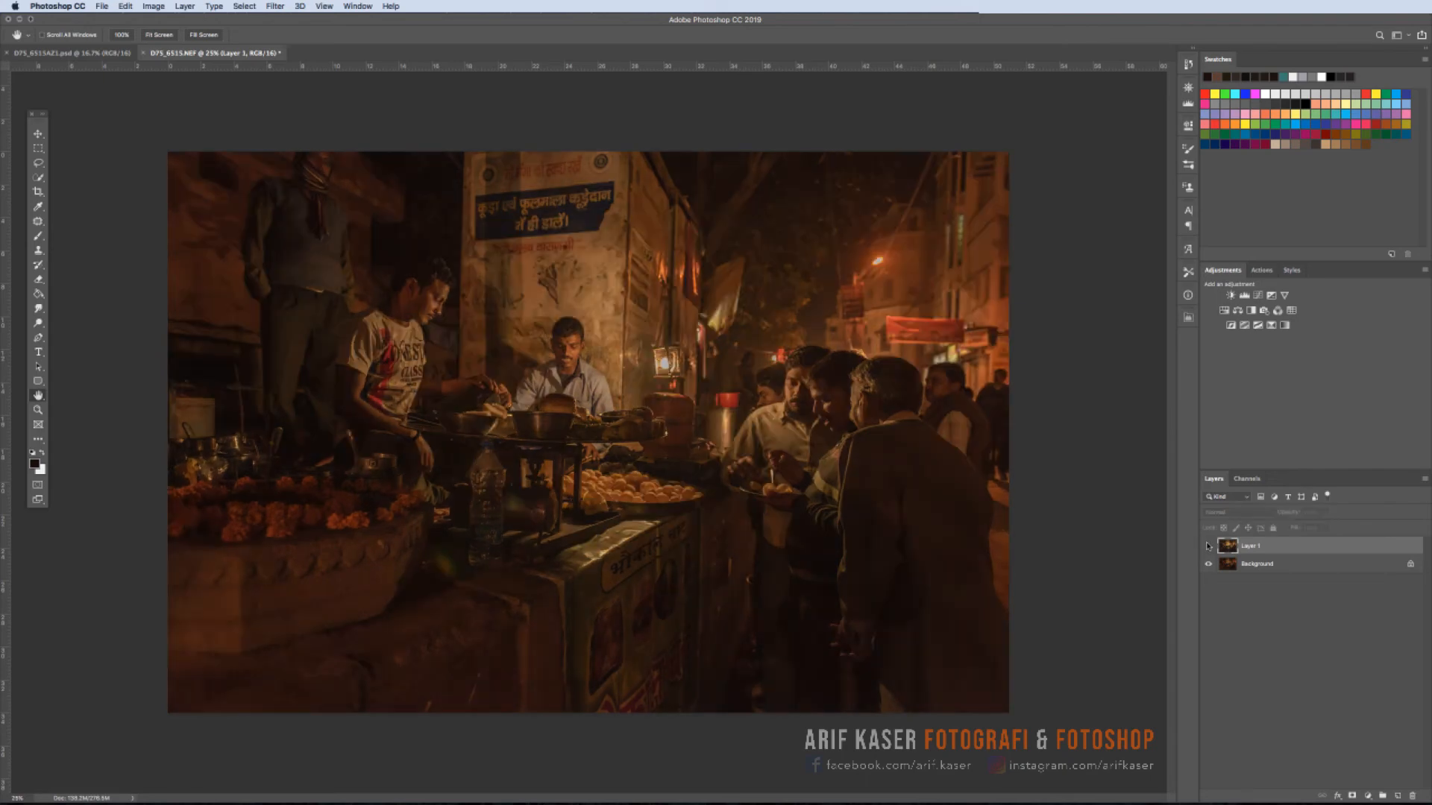